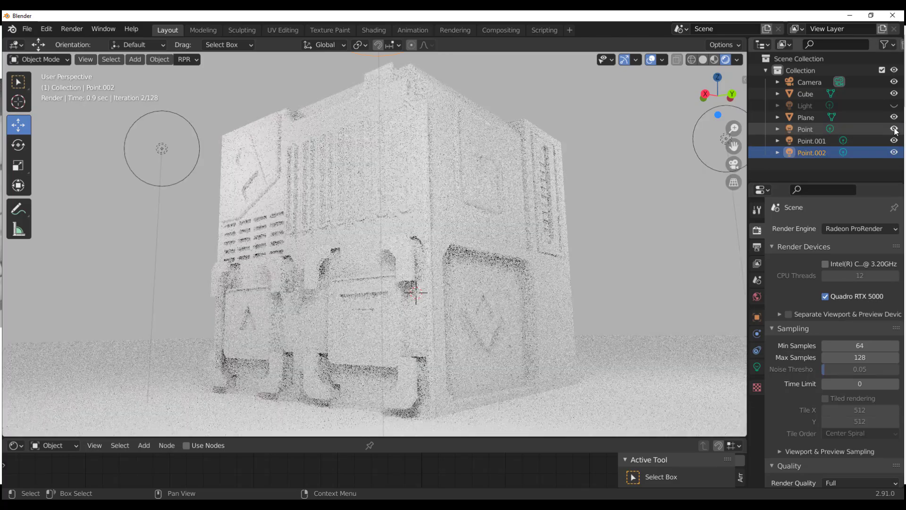
Show the hidden Light object in the rendered scene and hide it again
{"action": "left_click", "coordinate": [757, 366]}
{"action": "left_click", "coordinate": [894, 105]}
{"action": "left_click", "coordinate": [894, 105]}
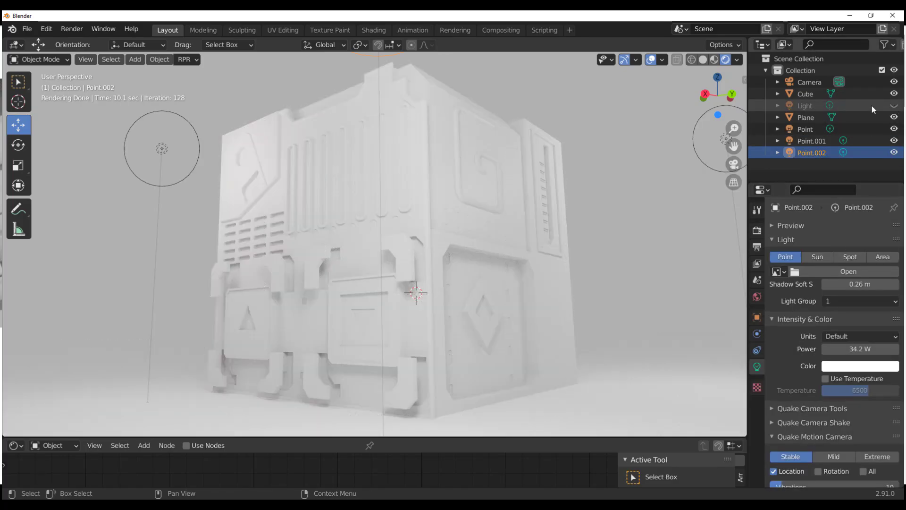
Select the Point.001 light beside the cube and move it about 0.27 m along the global X axis
{"action": "left_click", "coordinate": [757, 297]}
{"action": "left_click", "coordinate": [866, 285]}
{"action": "left_click", "coordinate": [161, 149]}
{"action": "left_click_drag", "start_coordinate": [110, 136], "coordinate": [70, 125]}
{"action": "left_click", "coordinate": [757, 366]}
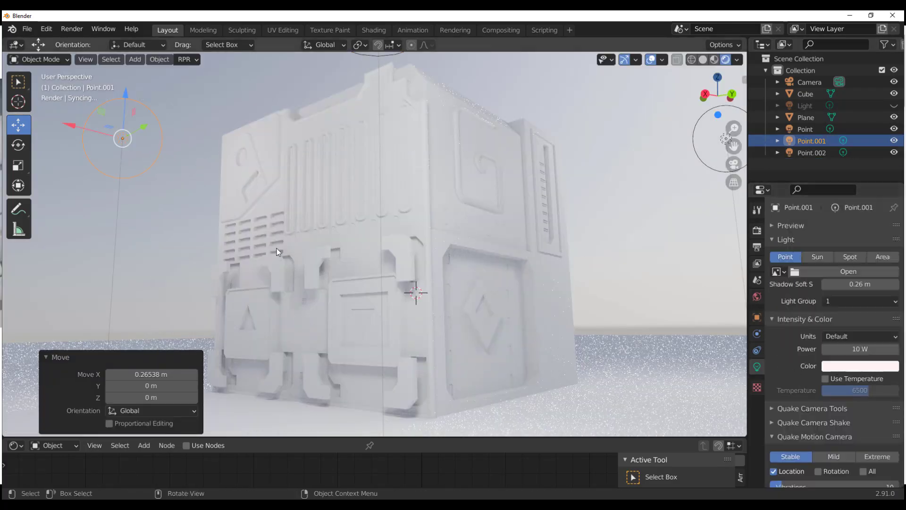
{"action": "left_click", "coordinate": [757, 317]}
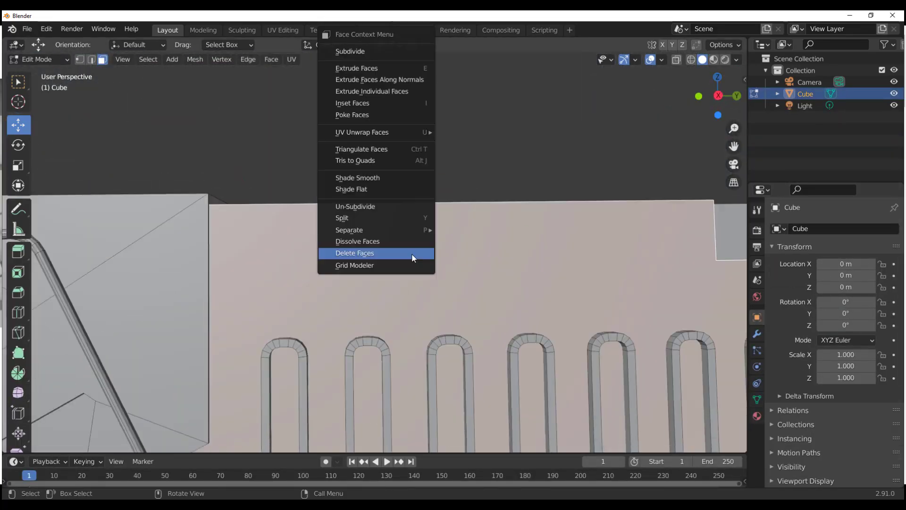
{"action": "left_click", "coordinate": [377, 252]}
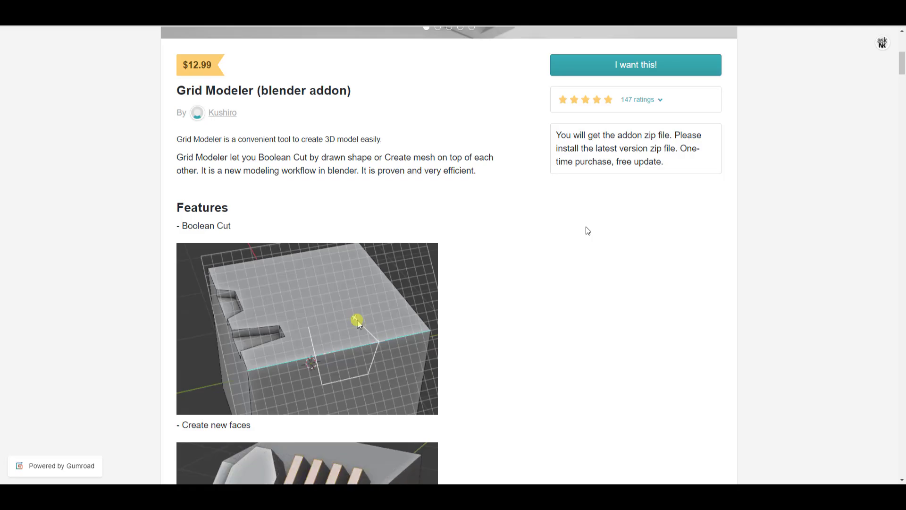
Review the feature examples on the Grid Modeler add-on's Gumroad page in the browser
{"action": "scroll", "coordinate": [588, 231], "scroll_direction": "down", "scroll_amount": 7}
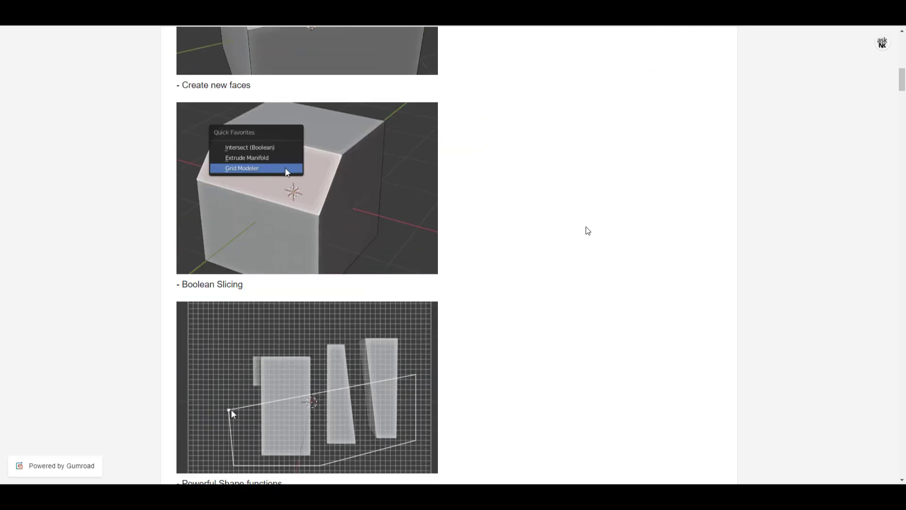
{"action": "scroll", "coordinate": [587, 230], "scroll_direction": "down", "scroll_amount": 2}
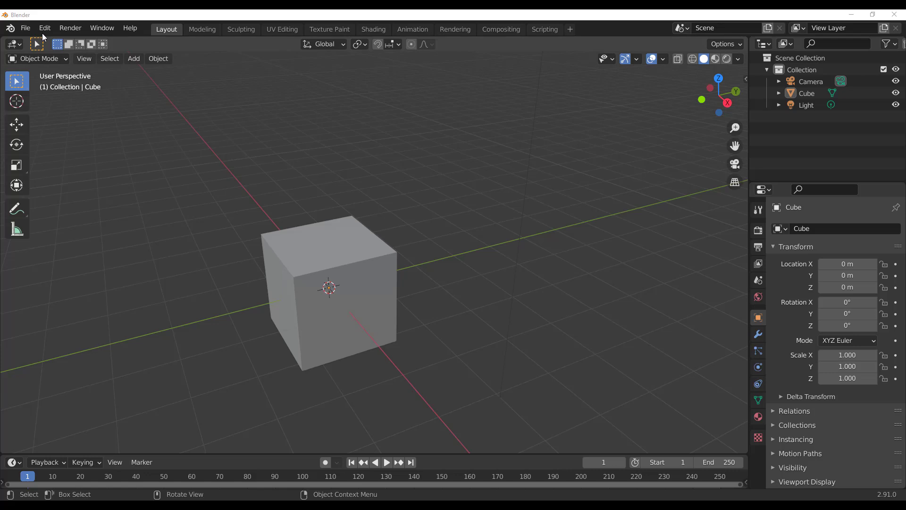
{"action": "left_click", "coordinate": [44, 28]}
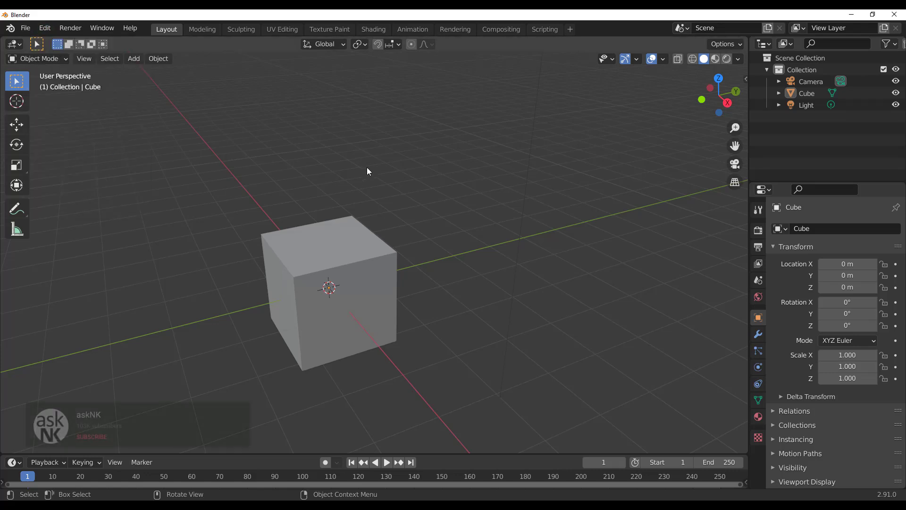
{"action": "key", "text": "n"}
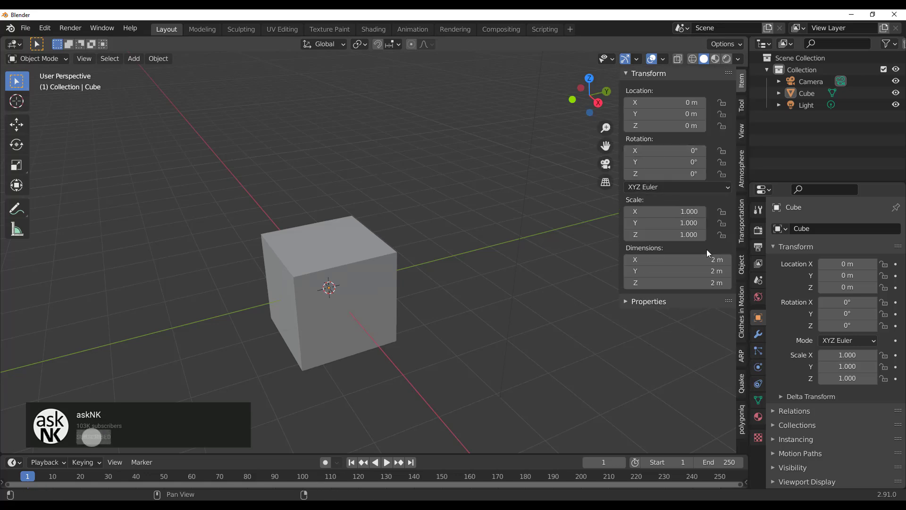
{"action": "left_click", "coordinate": [741, 312]}
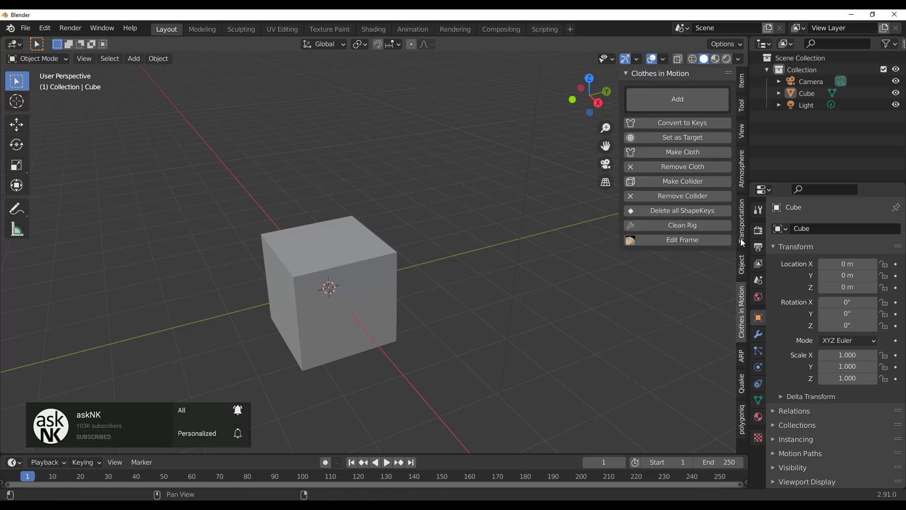
{"action": "key", "text": "n"}
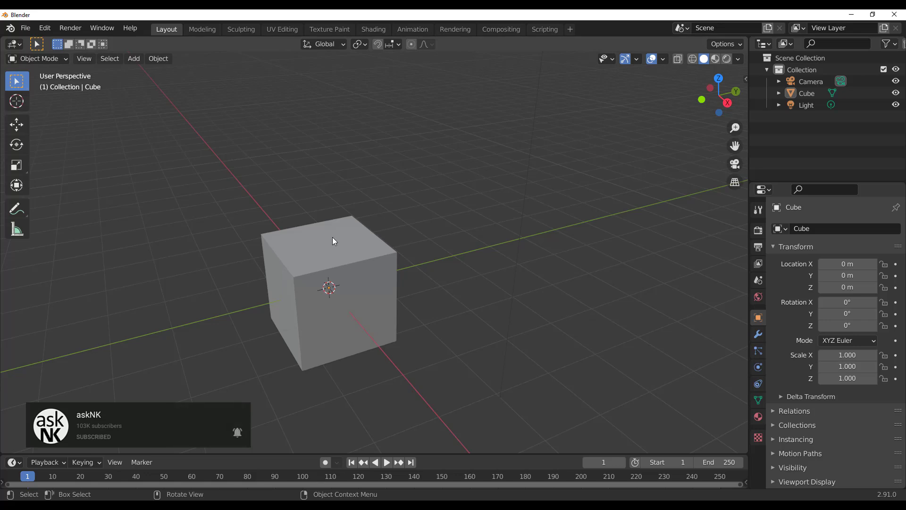
Enter Edit Mode on the default cube, switch to face selection and select the large face towards the view
{"action": "middle_click_drag", "start_coordinate": [333, 239], "coordinate": [331, 208]}
{"action": "scroll", "coordinate": [272, 235], "scroll_direction": "up", "scroll_amount": 4}
{"action": "middle_click_drag", "start_coordinate": [272, 234], "coordinate": [374, 257]}
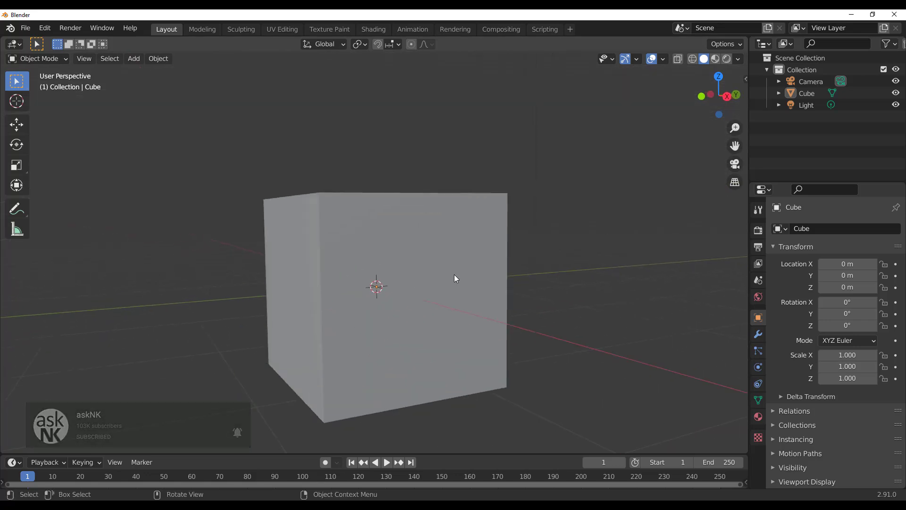
{"action": "left_click", "coordinate": [373, 226]}
{"action": "key", "text": "Tab"}
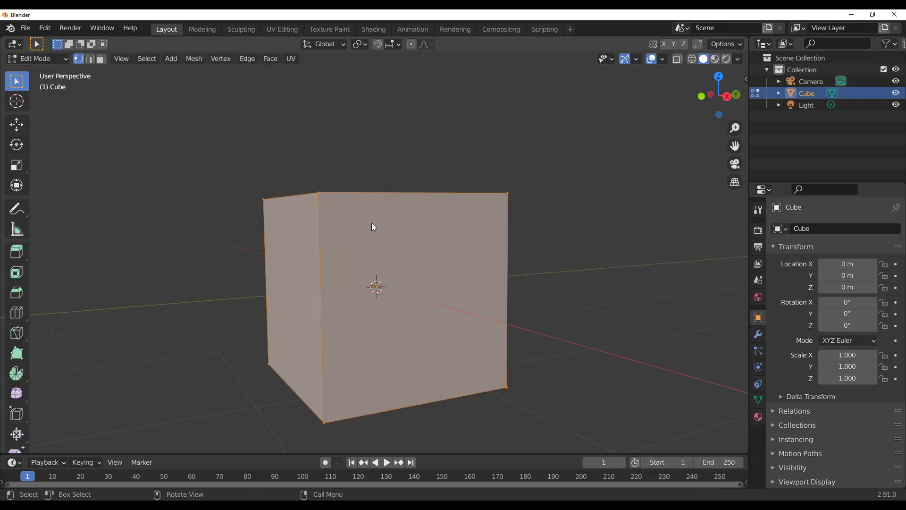
{"action": "left_click", "coordinate": [101, 59]}
{"action": "left_click", "coordinate": [385, 228]}
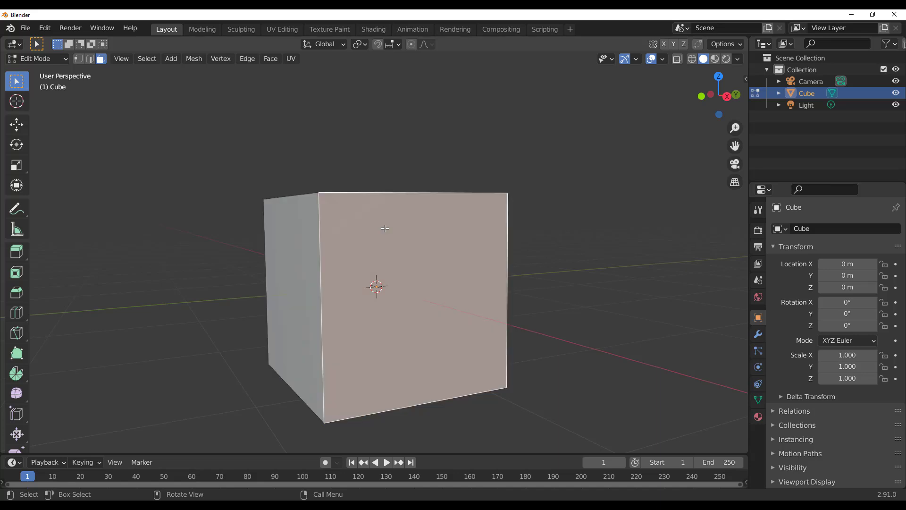
Start Grid Modeler on the selected cube face and view its drawing grid face-on
{"action": "right_click", "coordinate": [385, 229]}
{"action": "left_click", "coordinate": [335, 443]}
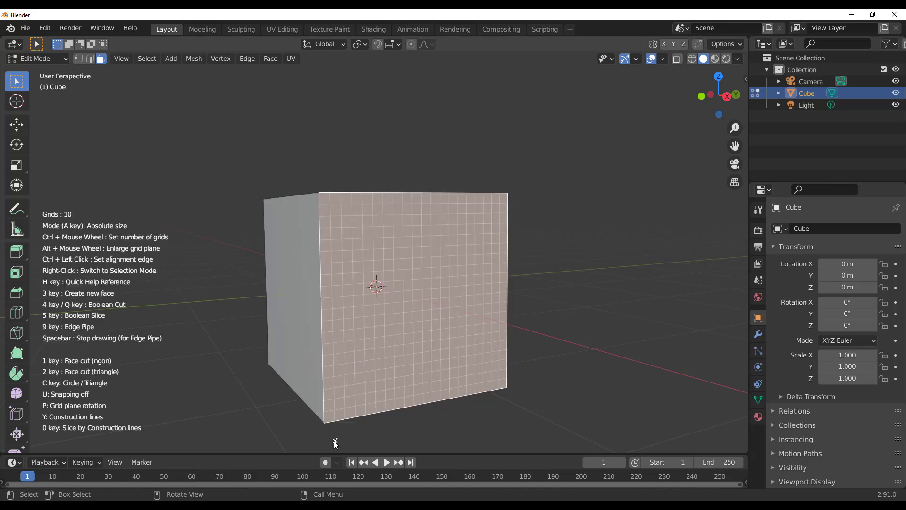
{"action": "scroll", "coordinate": [392, 302], "scroll_direction": "up", "scroll_amount": 4}
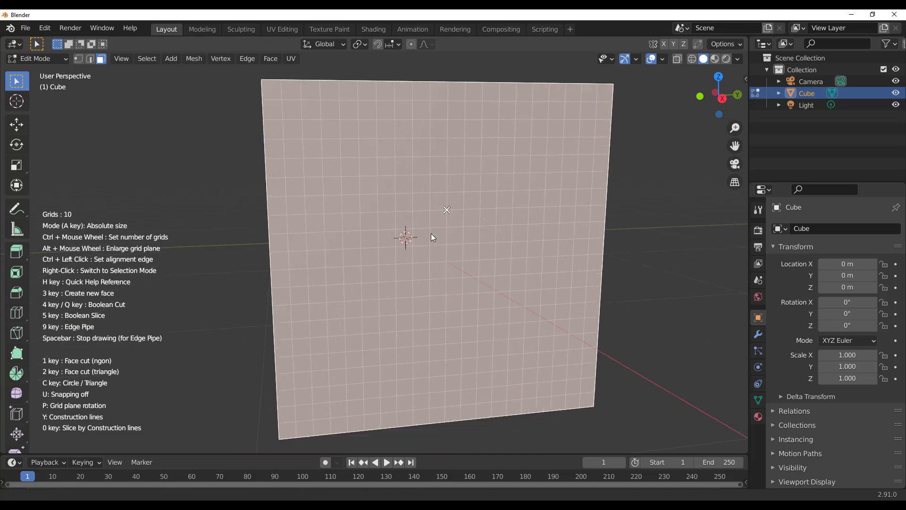
{"action": "middle_click_drag", "start_coordinate": [432, 234], "coordinate": [435, 226], "text": "shift"}
{"action": "scroll", "coordinate": [292, 245], "scroll_direction": "down", "scroll_amount": 3}
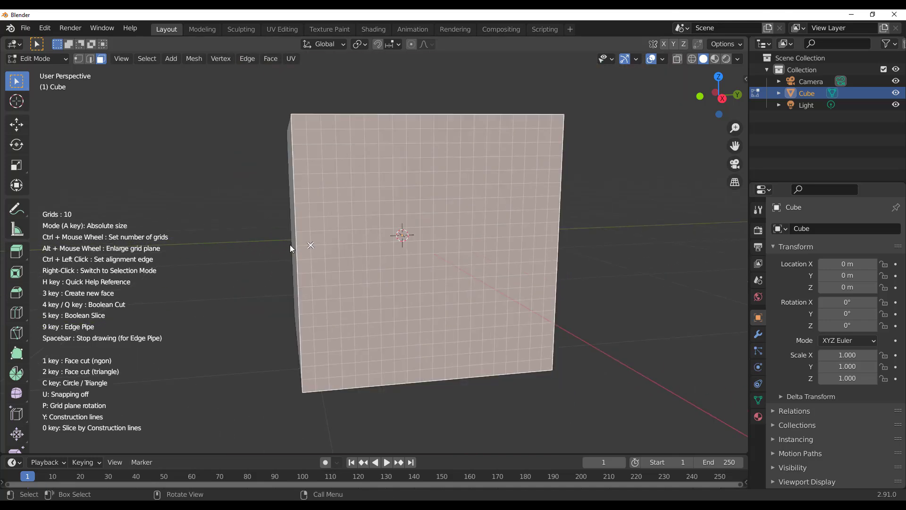
{"action": "middle_click_drag", "start_coordinate": [290, 245], "coordinate": [177, 218]}
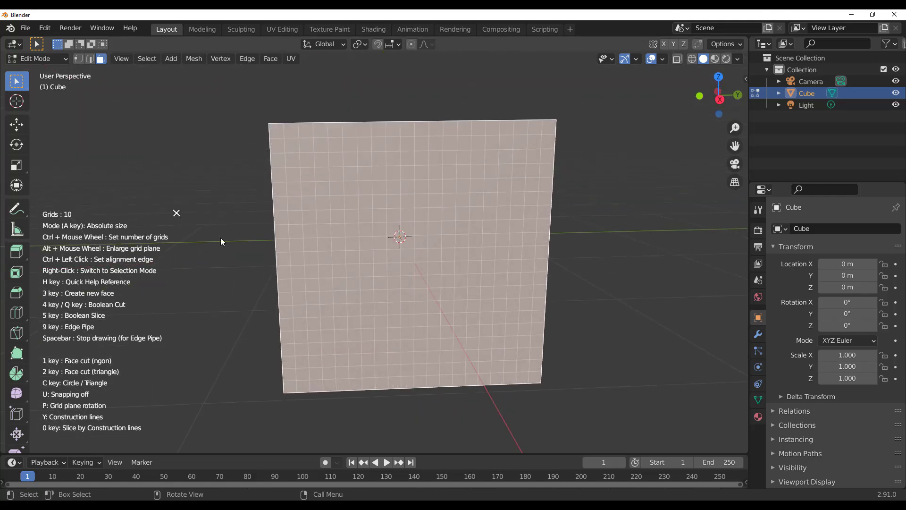
{"action": "middle_click_drag", "start_coordinate": [220, 237], "coordinate": [405, 233]}
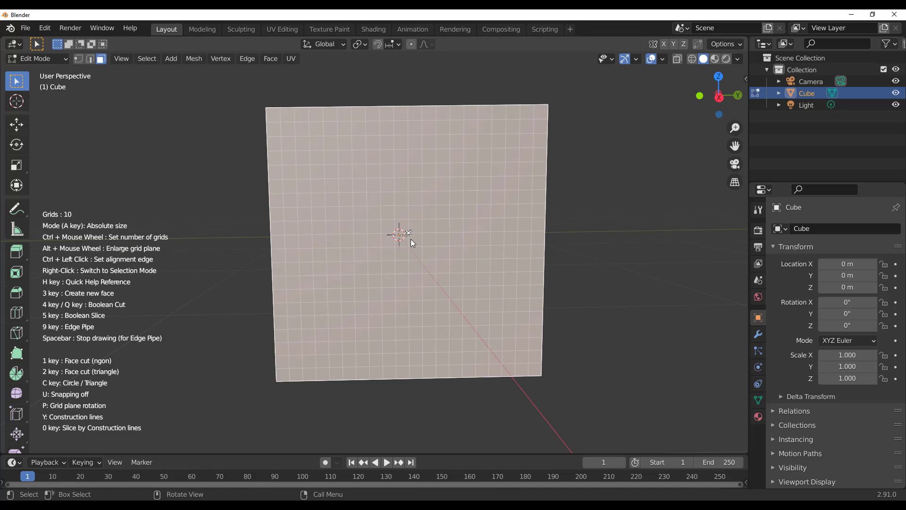
Try a denser Grid Modeler grid of 35 on the cube face and reduce the number of grids to 6
{"action": "key", "text": "ctrl"}
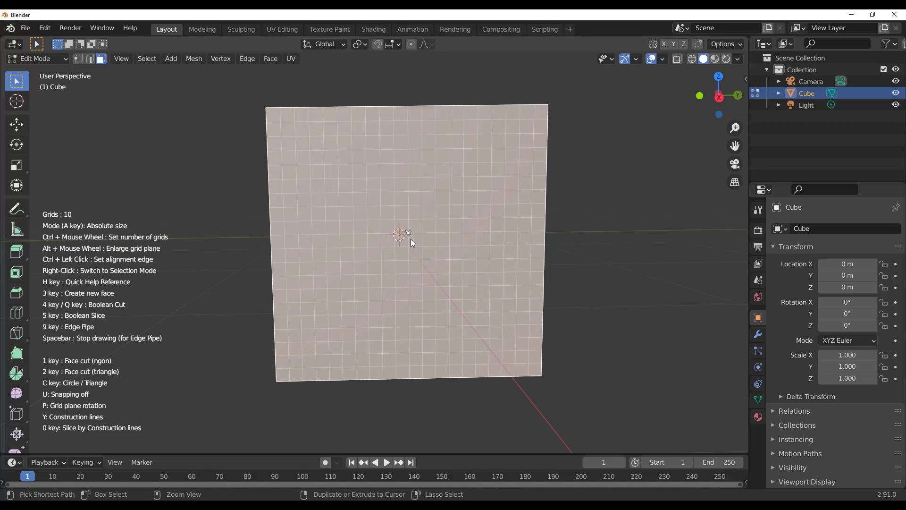
{"action": "scroll", "coordinate": [410, 238], "scroll_direction": "up", "scroll_amount": 11, "text": "ctrl"}
{"action": "scroll", "coordinate": [410, 256], "scroll_direction": "up", "scroll_amount": 14, "text": "ctrl"}
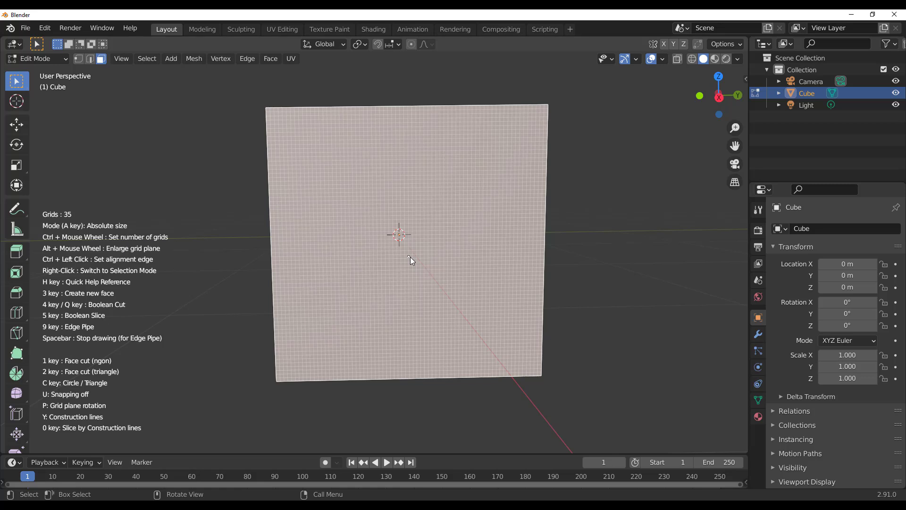
{"action": "scroll", "coordinate": [406, 256], "scroll_direction": "down", "scroll_amount": 16, "text": "ctrl"}
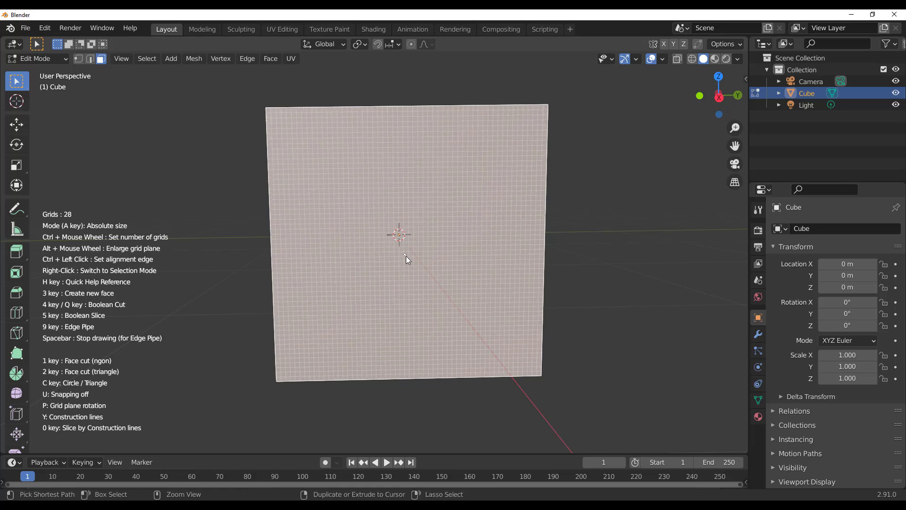
{"action": "scroll", "coordinate": [405, 256], "scroll_direction": "down", "scroll_amount": 13, "text": "ctrl"}
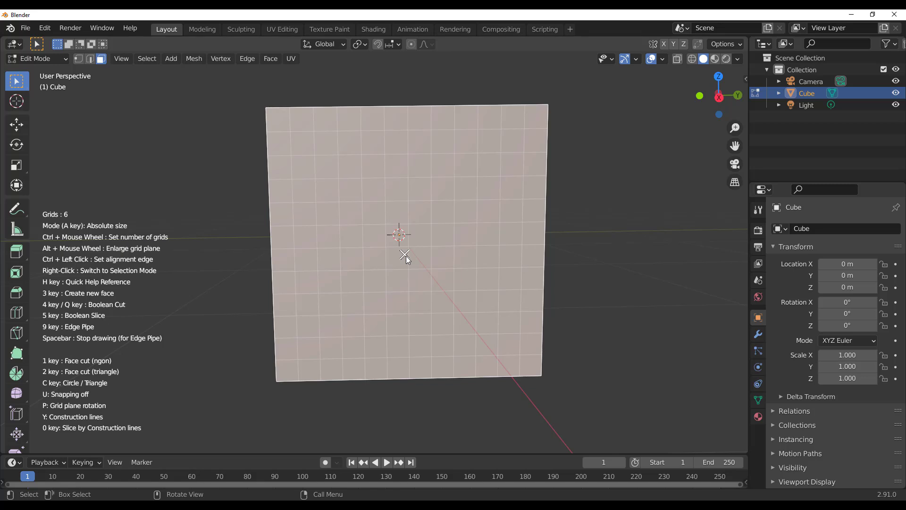
Enlarge the Grid Modeler grid plane so that it extends well beyond the cube face on all sides
{"action": "scroll", "coordinate": [406, 256], "scroll_direction": "down", "scroll_amount": 5}
{"action": "middle_click_drag", "start_coordinate": [414, 305], "coordinate": [369, 268]}
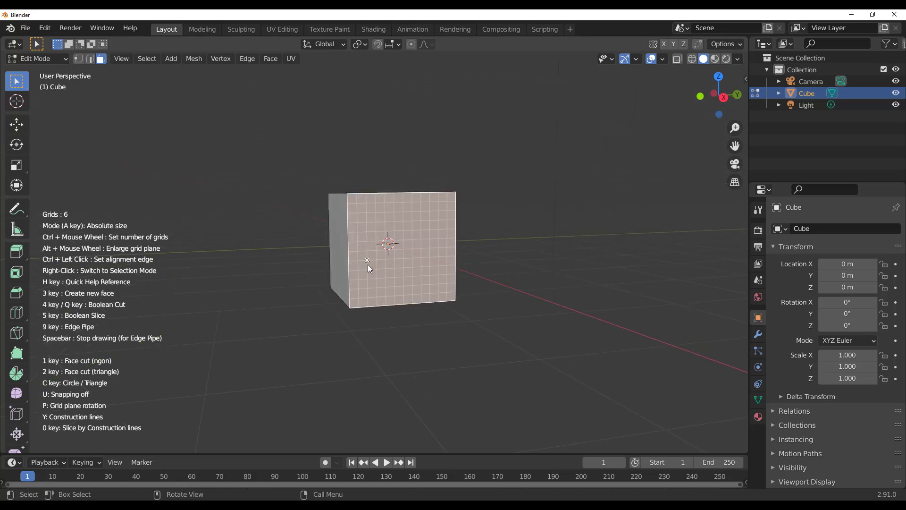
{"action": "scroll", "coordinate": [398, 225], "scroll_direction": "up", "scroll_amount": 4, "text": "alt"}
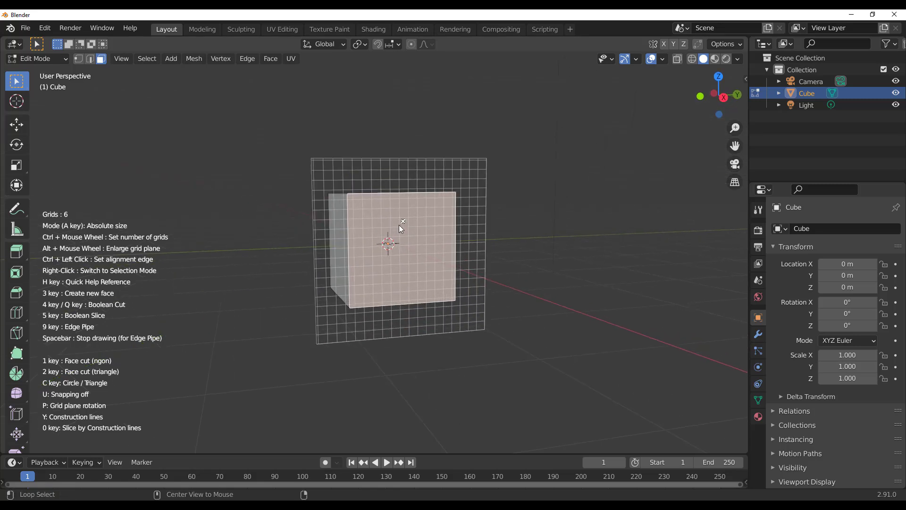
{"action": "scroll", "coordinate": [398, 224], "scroll_direction": "up", "scroll_amount": 4, "text": "alt"}
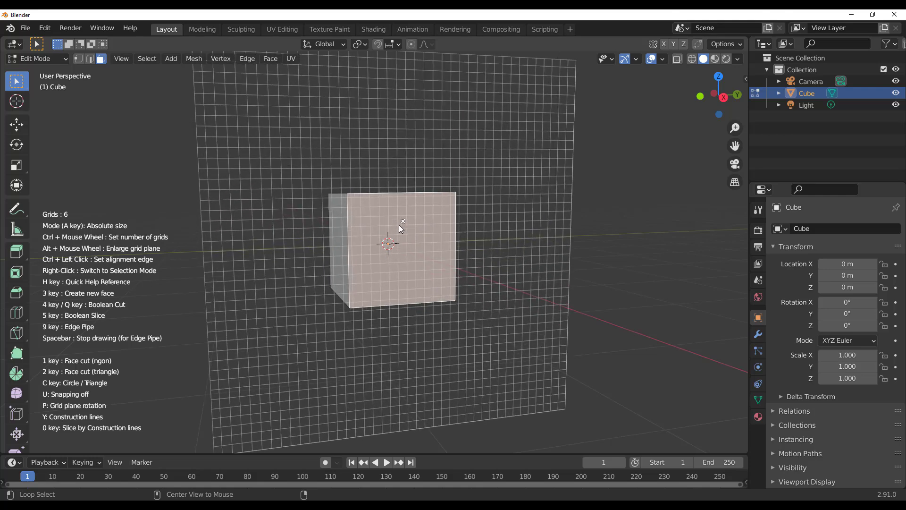
{"action": "middle_click_drag", "start_coordinate": [445, 243], "coordinate": [439, 281]}
{"action": "scroll", "coordinate": [430, 242], "scroll_direction": "down", "scroll_amount": 1}
{"action": "middle_click_drag", "start_coordinate": [341, 287], "coordinate": [326, 206]}
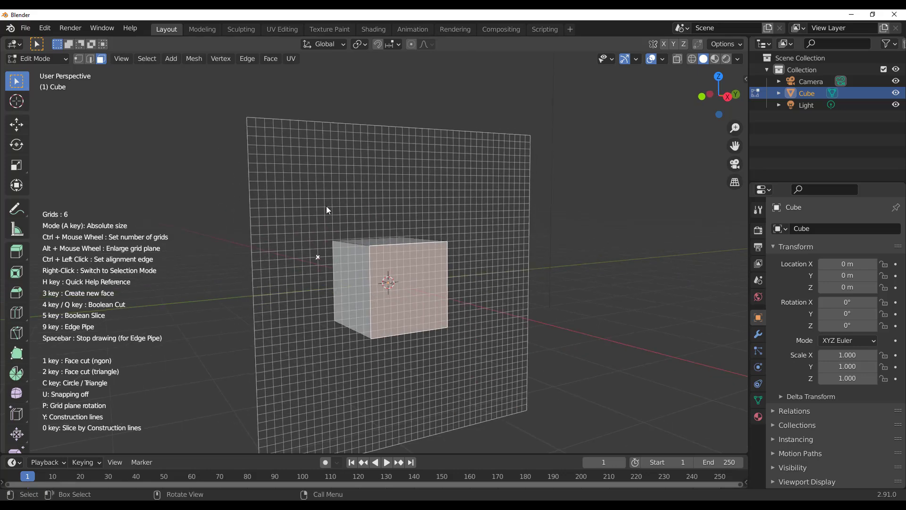
{"action": "middle_click_drag", "start_coordinate": [465, 280], "coordinate": [483, 285]}
{"action": "scroll", "coordinate": [409, 283], "scroll_direction": "up", "scroll_amount": 5}
{"action": "scroll", "coordinate": [409, 283], "scroll_direction": "down", "scroll_amount": 3}
Keep the number of grids at 6 and shrink the grid plane back to the size of the cube face
{"action": "scroll", "coordinate": [461, 279], "scroll_direction": "down", "scroll_amount": 1, "text": "ctrl"}
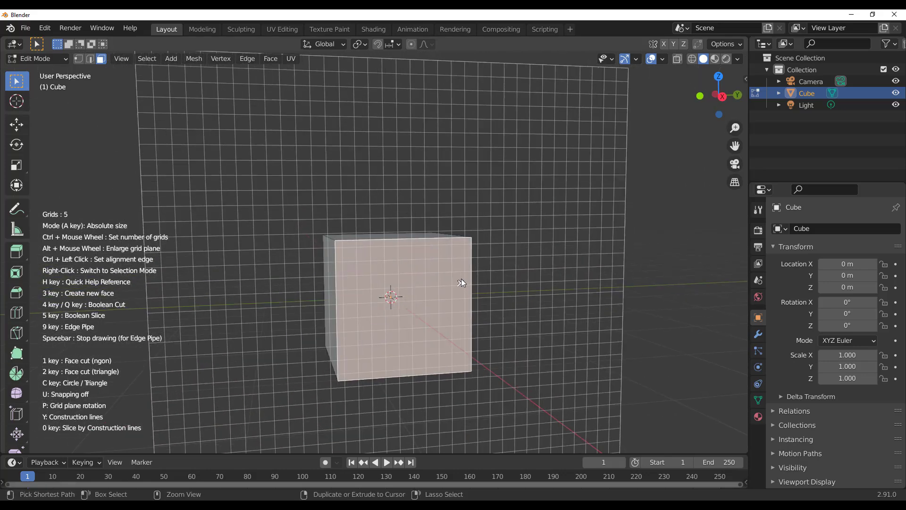
{"action": "scroll", "coordinate": [459, 280], "scroll_direction": "up", "scroll_amount": 1, "text": "ctrl"}
{"action": "scroll", "coordinate": [459, 280], "scroll_direction": "down", "scroll_amount": 4, "text": "alt"}
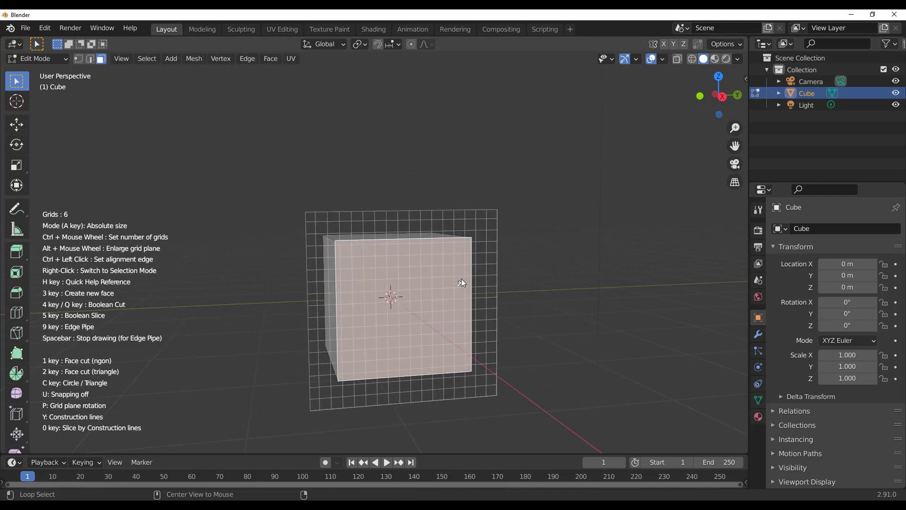
{"action": "scroll", "coordinate": [461, 278], "scroll_direction": "down", "scroll_amount": 1, "text": "alt"}
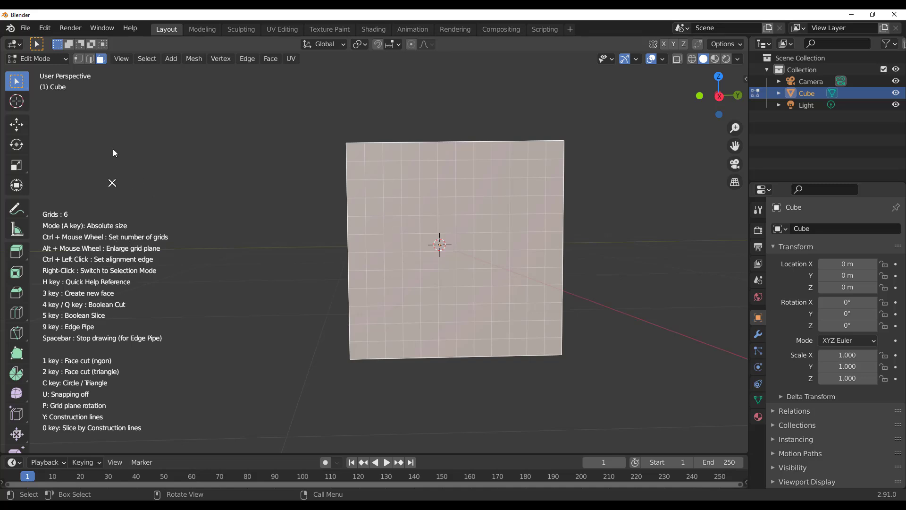
Read through the Grid Modeler help reference for the Normal Mode, Circle tool and Selection Mode controls
{"action": "mouse_move", "coordinate": [607, 244]}
{"action": "middle_mouse_down"}
{"action": "mouse_move", "coordinate": [539, 253]}
{"action": "mouse_move", "coordinate": [605, 240]}
{"action": "middle_mouse_up"}
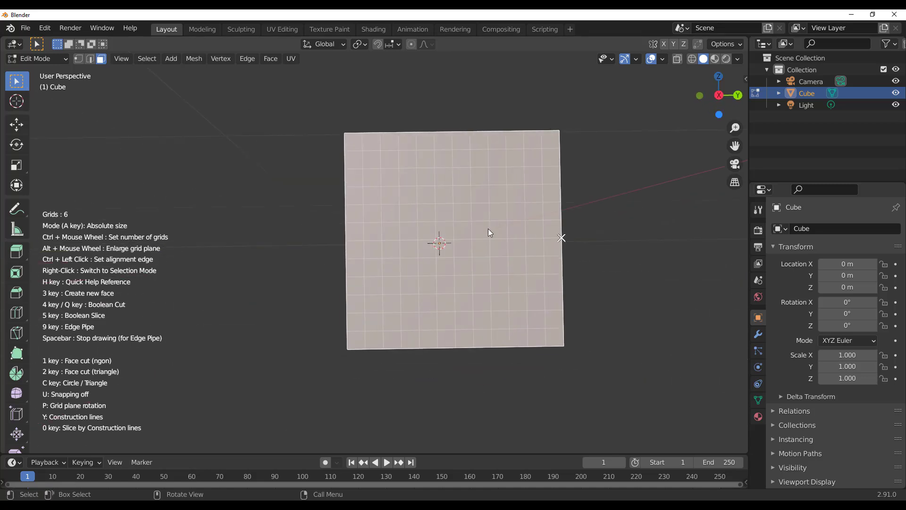
{"action": "middle_click_drag", "start_coordinate": [511, 236], "coordinate": [449, 272], "text": "shift"}
{"action": "scroll", "coordinate": [50, 282], "scroll_direction": "up", "scroll_amount": 1}
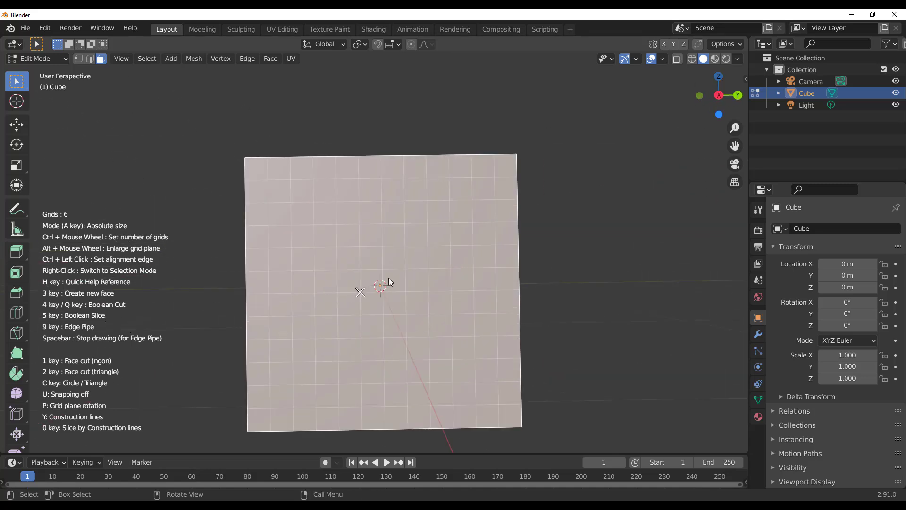
{"action": "middle_click_drag", "start_coordinate": [388, 276], "coordinate": [376, 269], "text": "shift"}
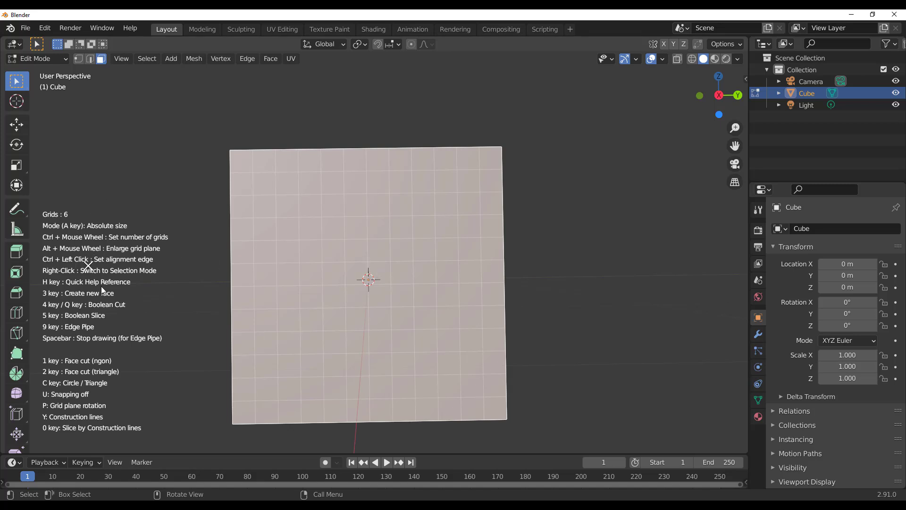
{"action": "key", "text": "h"}
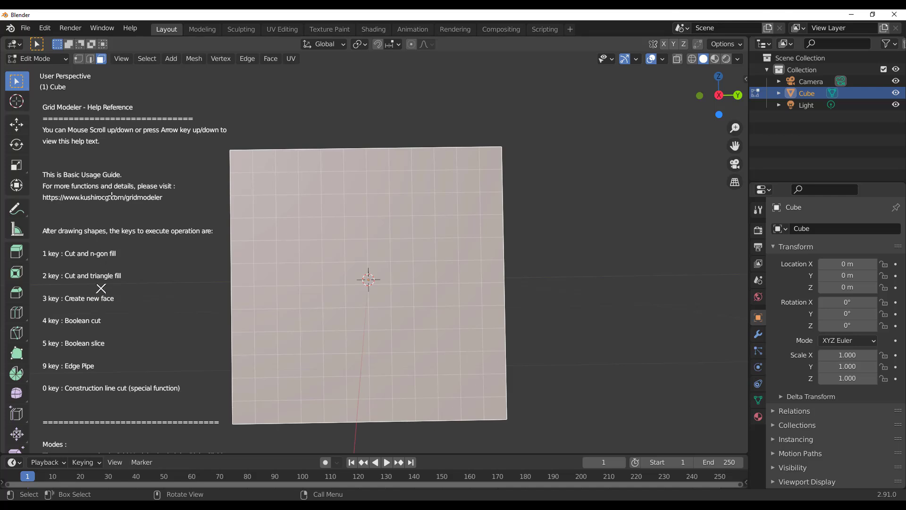
{"action": "scroll", "coordinate": [113, 193], "scroll_direction": "down", "scroll_amount": 10}
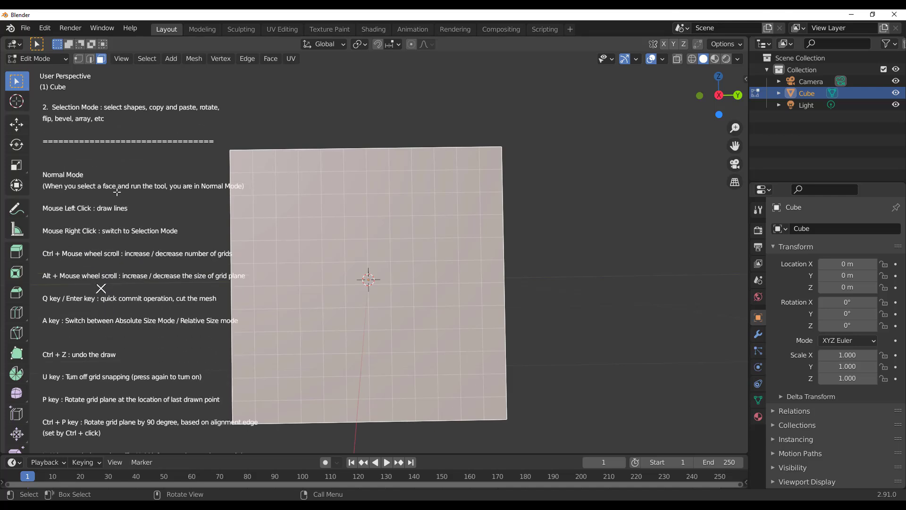
{"action": "scroll", "coordinate": [117, 192], "scroll_direction": "down", "scroll_amount": 10}
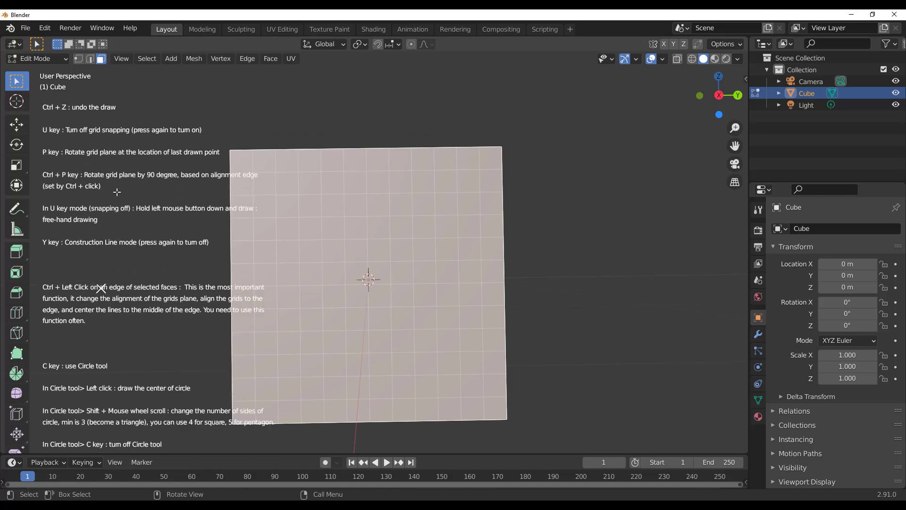
{"action": "scroll", "coordinate": [117, 192], "scroll_direction": "down", "scroll_amount": 10}
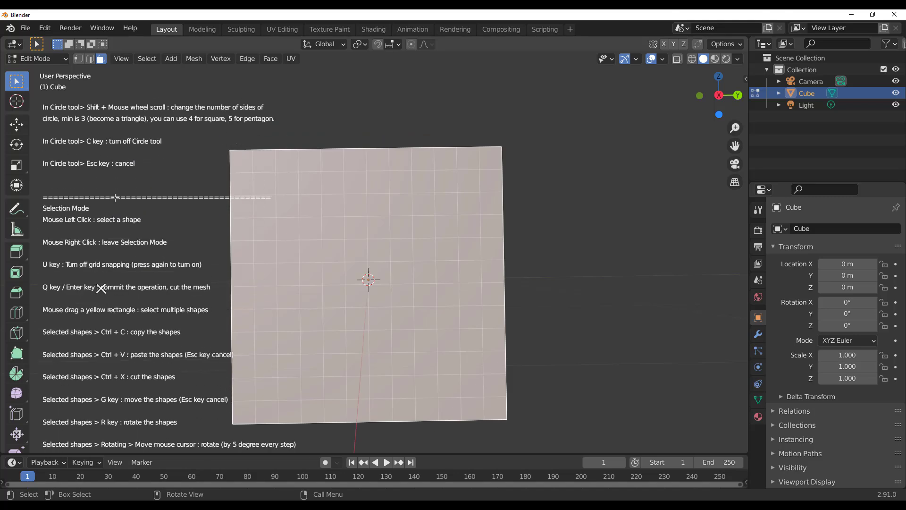
{"action": "scroll", "coordinate": [115, 198], "scroll_direction": "down", "scroll_amount": 3}
{"action": "key", "text": "h"}
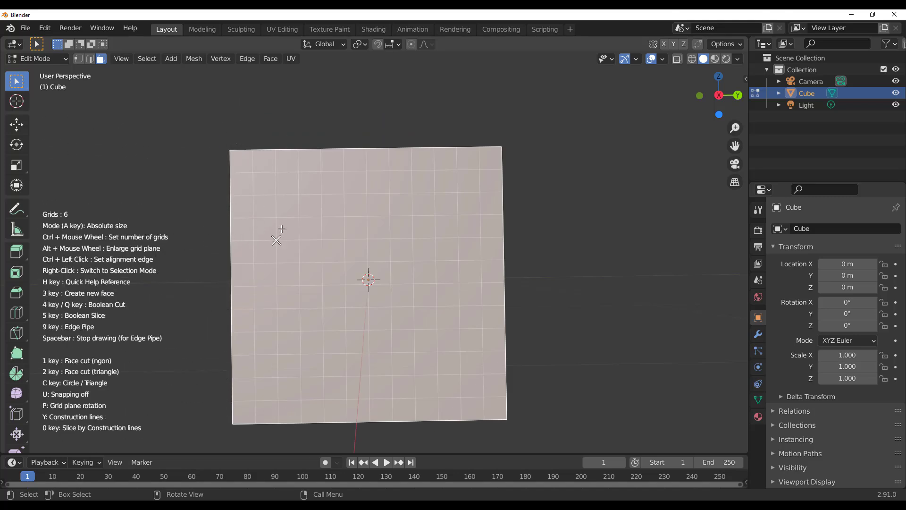
Try grid counts between 37 and 7 on the cube face and settle on 11 grids
{"action": "middle_click_drag", "start_coordinate": [282, 229], "coordinate": [329, 245]}
{"action": "scroll", "coordinate": [377, 197], "scroll_direction": "up", "scroll_amount": 20, "text": "ctrl"}
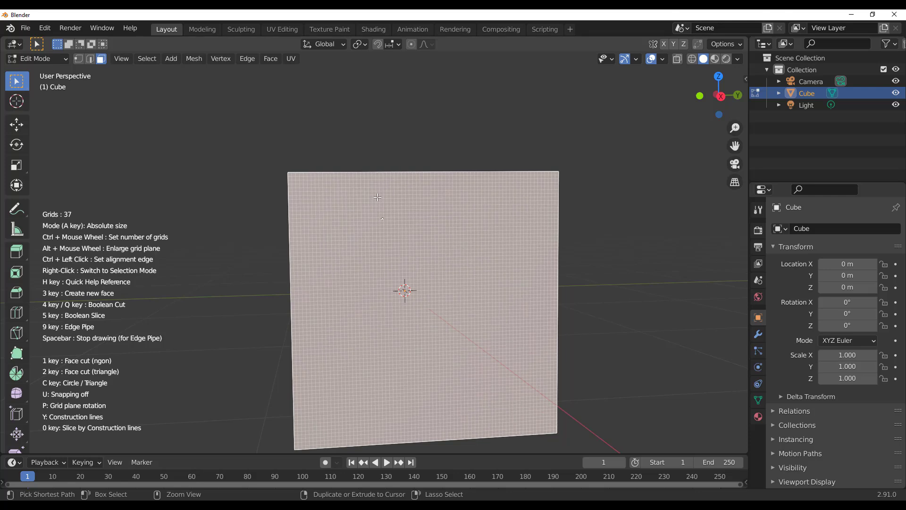
{"action": "scroll", "coordinate": [447, 270], "scroll_direction": "down", "scroll_amount": 7, "text": "ctrl"}
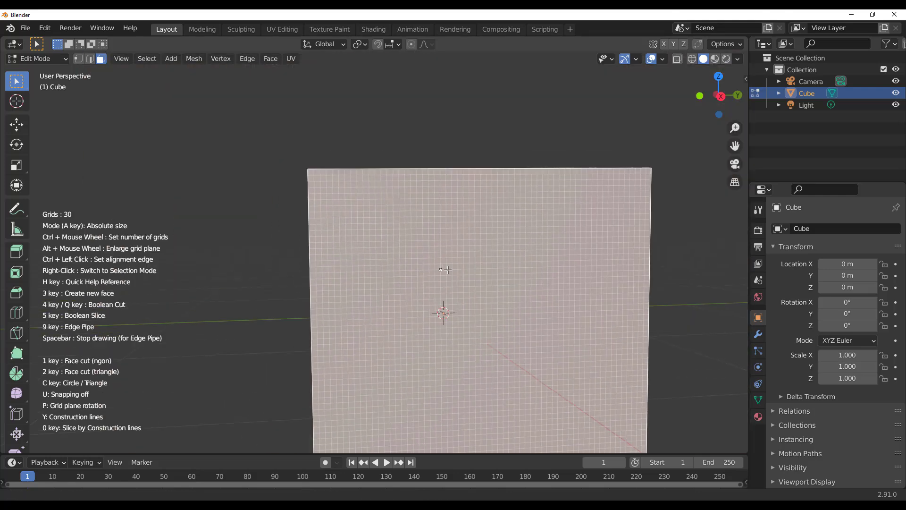
{"action": "middle_click_drag", "start_coordinate": [447, 270], "coordinate": [412, 225]}
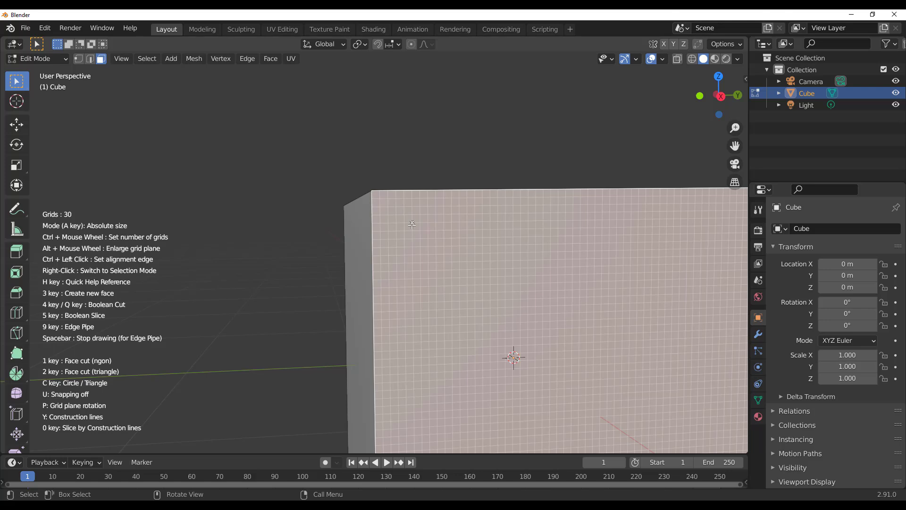
{"action": "middle_click_drag", "start_coordinate": [412, 225], "coordinate": [436, 258]}
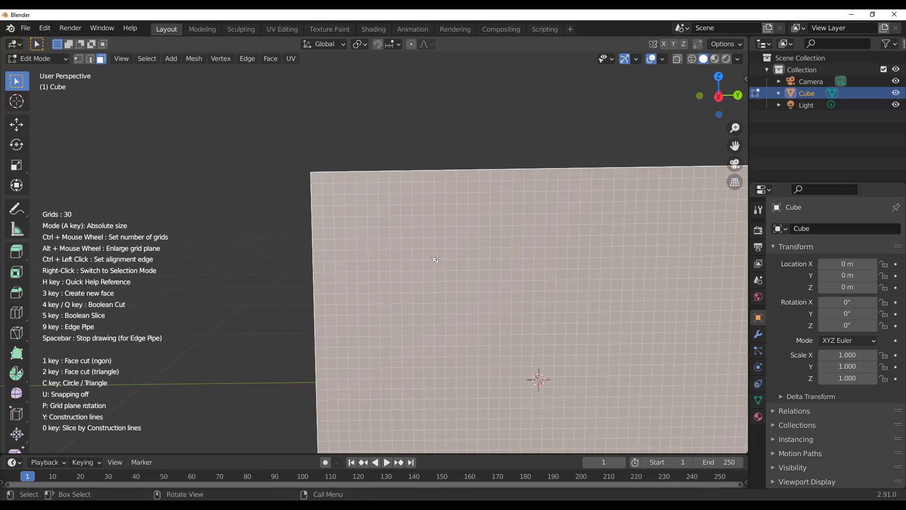
{"action": "scroll", "coordinate": [380, 216], "scroll_direction": "down", "scroll_amount": 16, "text": "ctrl"}
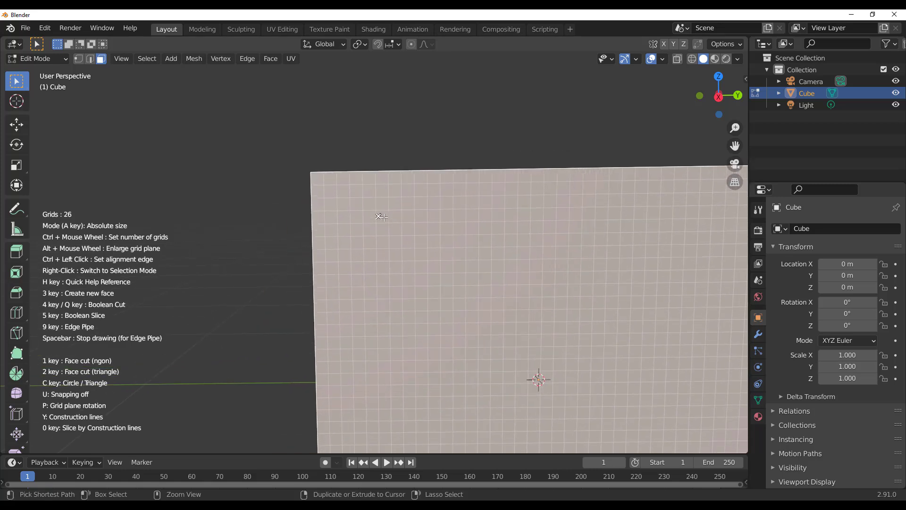
{"action": "scroll", "coordinate": [380, 216], "scroll_direction": "down", "scroll_amount": 7, "text": "ctrl"}
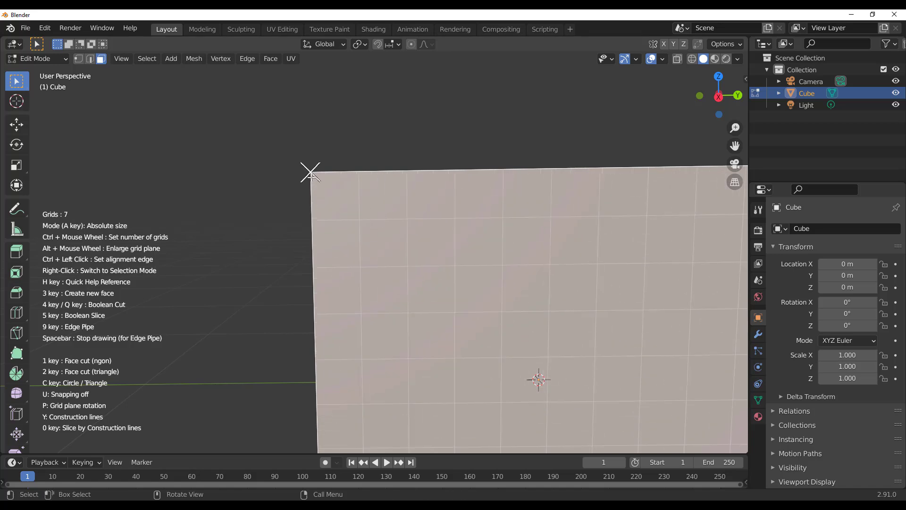
{"action": "scroll", "coordinate": [310, 173], "scroll_direction": "up", "scroll_amount": 4, "text": "ctrl"}
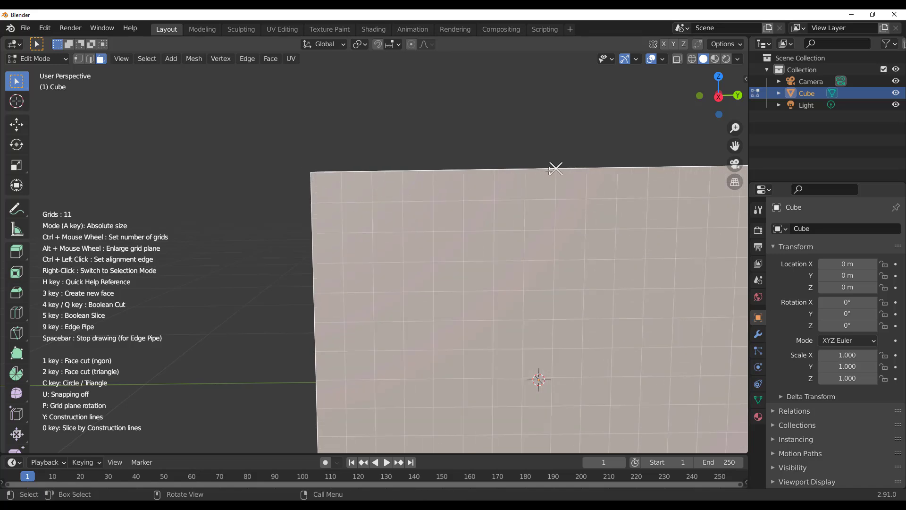
Draw an outline over the upper corner of the gridded face, with an angled edge between its vertical and horizontal sides
{"action": "left_click", "coordinate": [525, 169]}
{"action": "left_click", "coordinate": [523, 319]}
{"action": "left_click", "coordinate": [405, 379]}
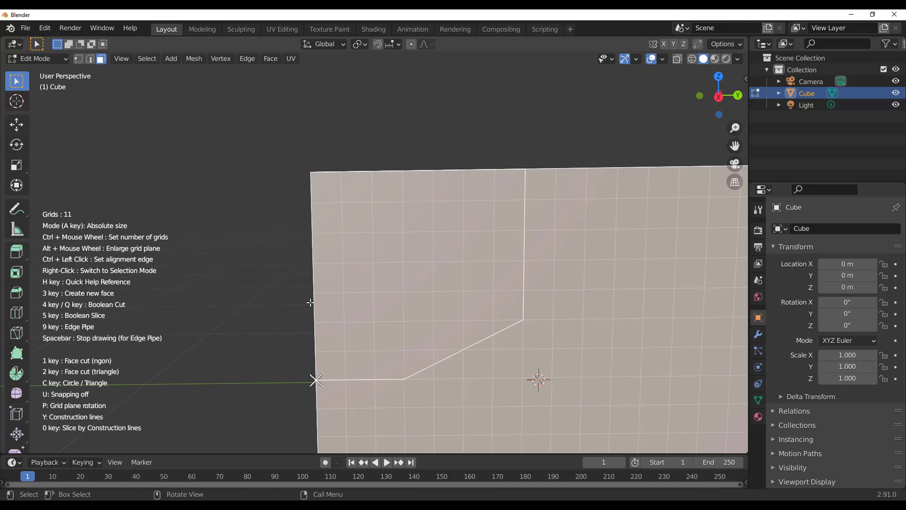
{"action": "left_click", "coordinate": [310, 173]}
Apply a Boolean Cut to the cube using the drawn corner outline
{"action": "scroll", "coordinate": [406, 322], "scroll_direction": "down", "scroll_amount": 4}
{"action": "mouse_move", "coordinate": [413, 312]}
{"action": "middle_mouse_down"}
{"action": "mouse_move", "coordinate": [514, 308]}
{"action": "mouse_move", "coordinate": [330, 302]}
{"action": "mouse_move", "coordinate": [428, 305]}
{"action": "middle_mouse_up"}
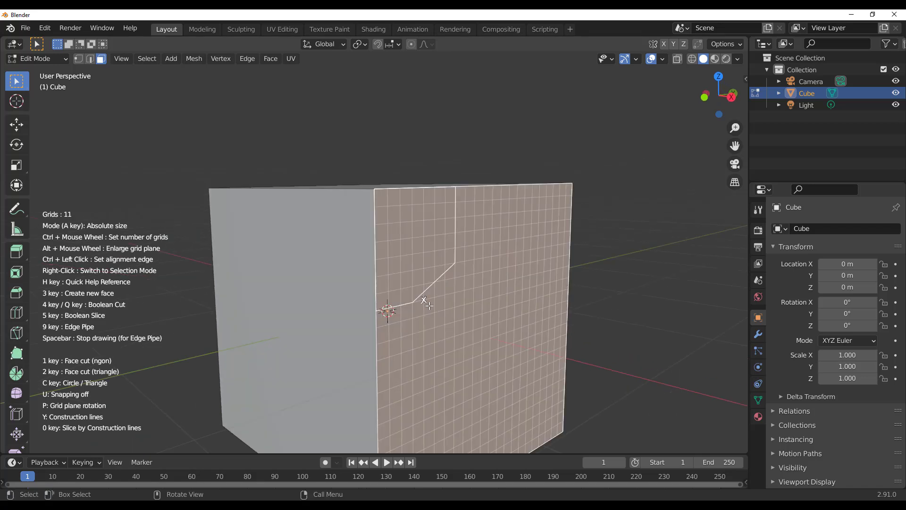
{"action": "key", "text": "4"}
{"action": "mouse_move", "coordinate": [467, 300]}
{"action": "middle_mouse_down"}
{"action": "mouse_move", "coordinate": [461, 325]}
{"action": "mouse_move", "coordinate": [405, 297]}
{"action": "middle_mouse_up"}
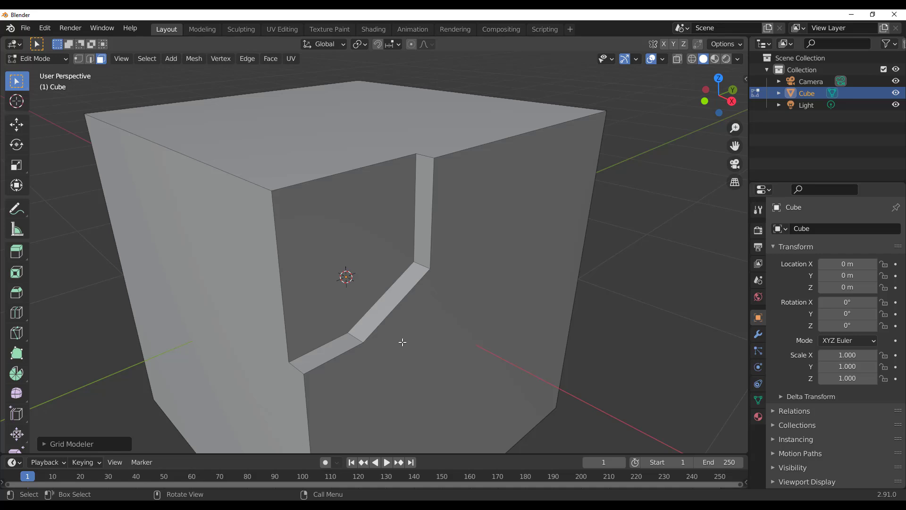
Increase the Boolean Cut depth to 22.75 so the corner is cut through the whole cube
{"action": "left_click", "coordinate": [60, 445]}
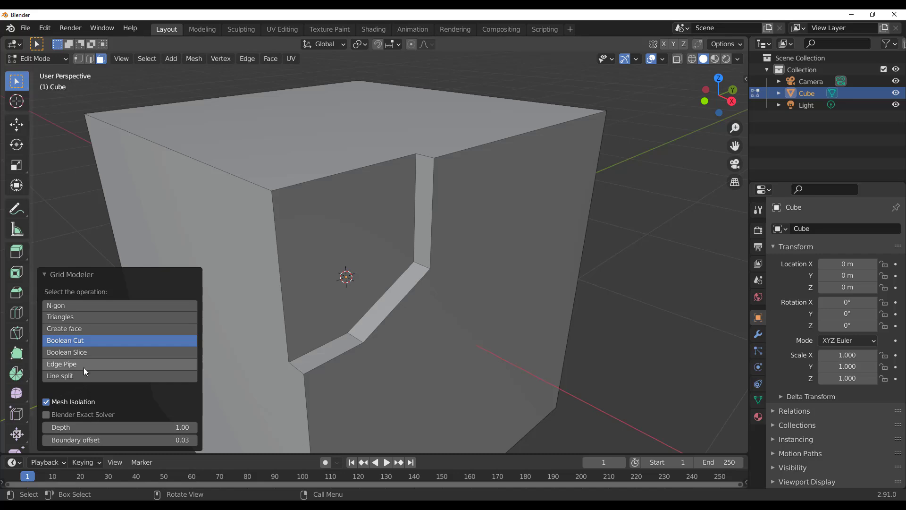
{"action": "left_click_drag", "start_coordinate": [81, 427], "coordinate": [188, 427]}
{"action": "middle_click_drag", "start_coordinate": [251, 275], "coordinate": [278, 302]}
{"action": "scroll", "coordinate": [271, 295], "scroll_direction": "down", "scroll_amount": 2}
{"action": "scroll", "coordinate": [416, 214], "scroll_direction": "up", "scroll_amount": 3}
{"action": "middle_click_drag", "start_coordinate": [325, 231], "coordinate": [328, 256], "text": "shift"}
{"action": "scroll", "coordinate": [330, 265], "scroll_direction": "up", "scroll_amount": 2}
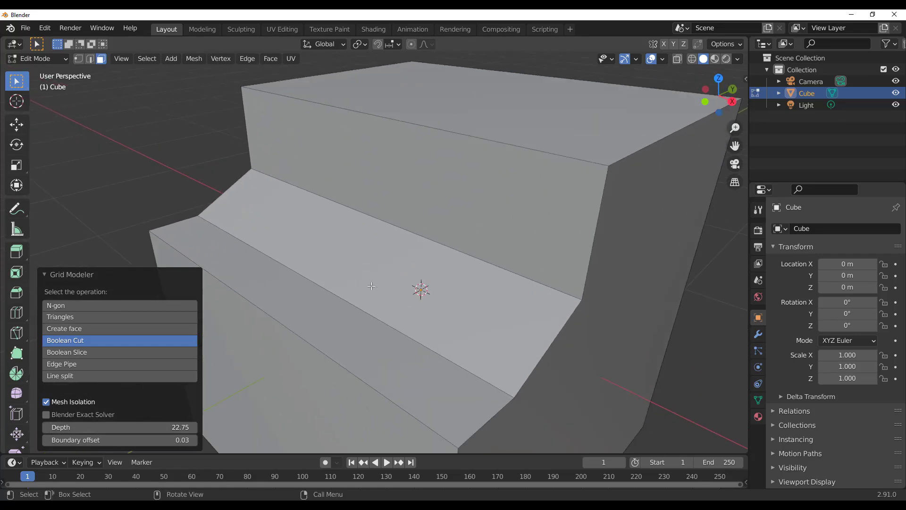
{"action": "scroll", "coordinate": [350, 316], "scroll_direction": "down", "scroll_amount": 2}
Raise the cut's boundary offset to 6.15, then bring it down to 3.63
{"action": "left_click", "coordinate": [127, 427]}
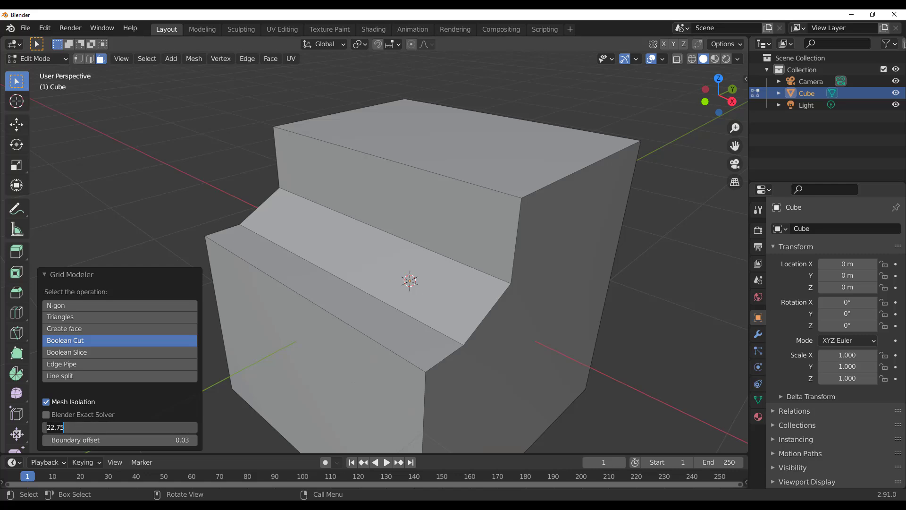
{"action": "left_click", "coordinate": [118, 402]}
{"action": "left_click_drag", "start_coordinate": [78, 441], "coordinate": [174, 440]}
{"action": "left_click", "coordinate": [93, 439]}
{"action": "left_click", "coordinate": [117, 414]}
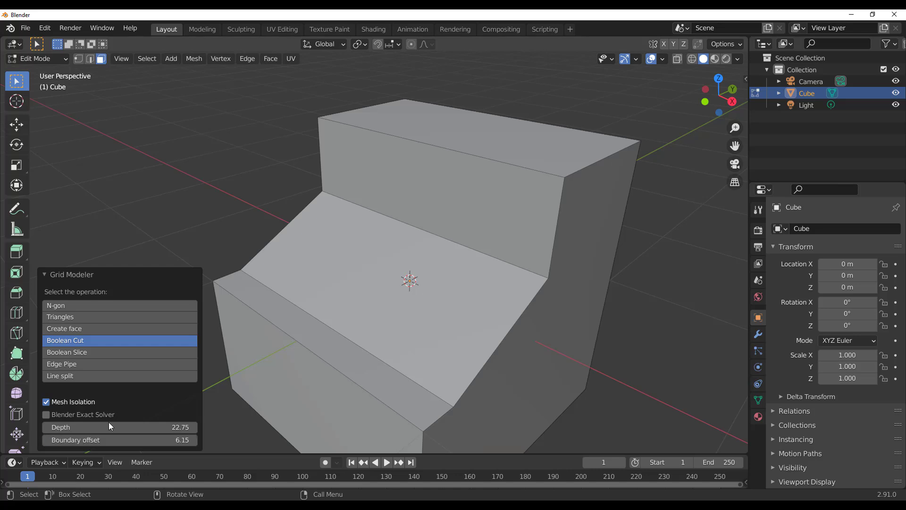
{"action": "left_click_drag", "start_coordinate": [88, 440], "coordinate": [51, 439]}
Set the Boolean Cut depth to 1
{"action": "left_click", "coordinate": [130, 429]}
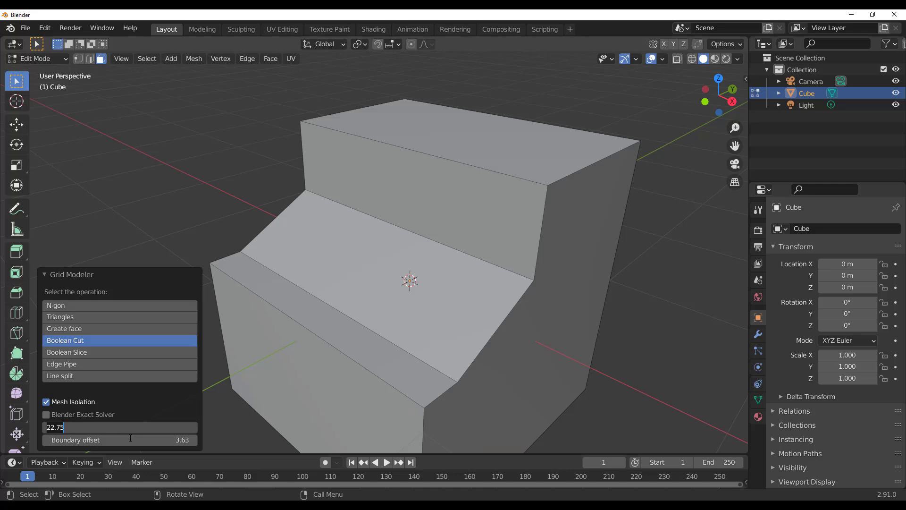
{"action": "type", "text": "1"}
{"action": "key", "text": "Return"}
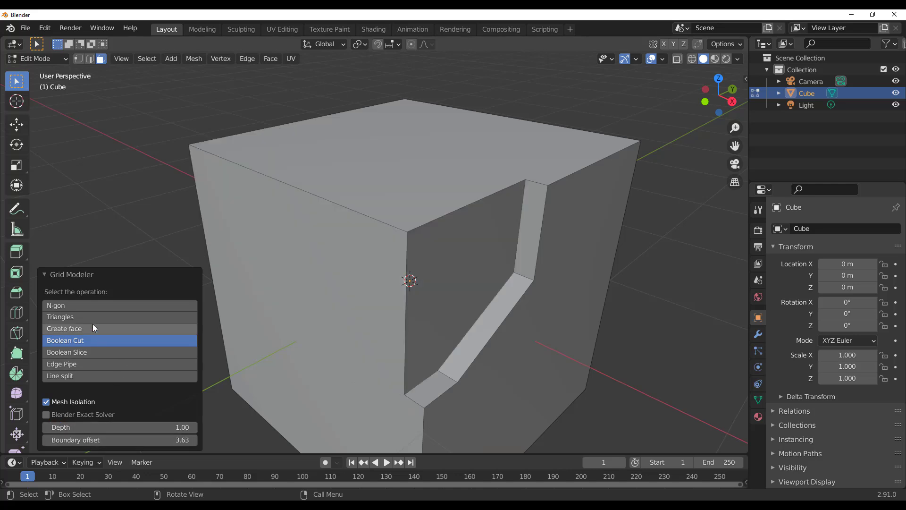
Try the Edge Pipe operation on the corner outline and inspect the resulting pipe
{"action": "left_click", "coordinate": [86, 363]}
{"action": "middle_click_drag", "start_coordinate": [461, 296], "coordinate": [452, 226]}
{"action": "scroll", "coordinate": [422, 258], "scroll_direction": "down", "scroll_amount": 3}
{"action": "mouse_move", "coordinate": [421, 258]}
{"action": "middle_mouse_down"}
{"action": "mouse_move", "coordinate": [473, 265]}
{"action": "mouse_move", "coordinate": [441, 271]}
{"action": "mouse_move", "coordinate": [438, 261]}
{"action": "middle_mouse_up"}
{"action": "scroll", "coordinate": [469, 276], "scroll_direction": "up", "scroll_amount": 3}
{"action": "scroll", "coordinate": [469, 276], "scroll_direction": "down", "scroll_amount": 2}
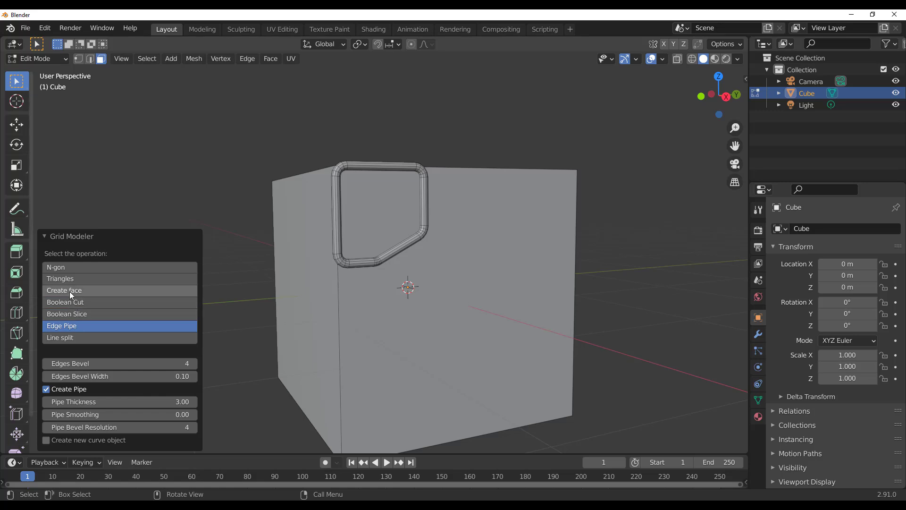
Switch the operation on the corner outline to Boolean Slice and inspect the sliced piece
{"action": "left_click", "coordinate": [89, 316]}
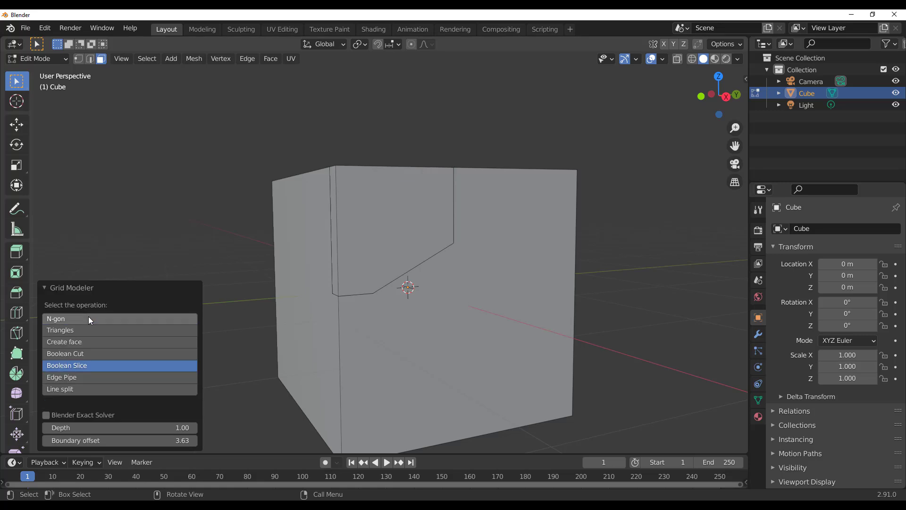
{"action": "middle_click_drag", "start_coordinate": [424, 283], "coordinate": [340, 281]}
{"action": "scroll", "coordinate": [340, 281], "scroll_direction": "up", "scroll_amount": 6}
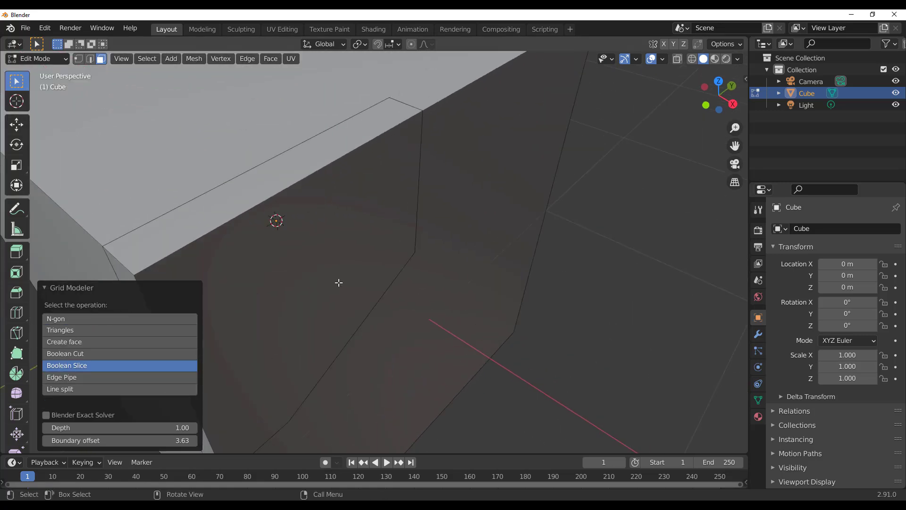
{"action": "mouse_move", "coordinate": [397, 287]}
{"action": "middle_mouse_down"}
{"action": "mouse_move", "coordinate": [415, 289]}
{"action": "mouse_move", "coordinate": [395, 299]}
{"action": "middle_mouse_up"}
{"action": "scroll", "coordinate": [395, 299], "scroll_direction": "down", "scroll_amount": 4}
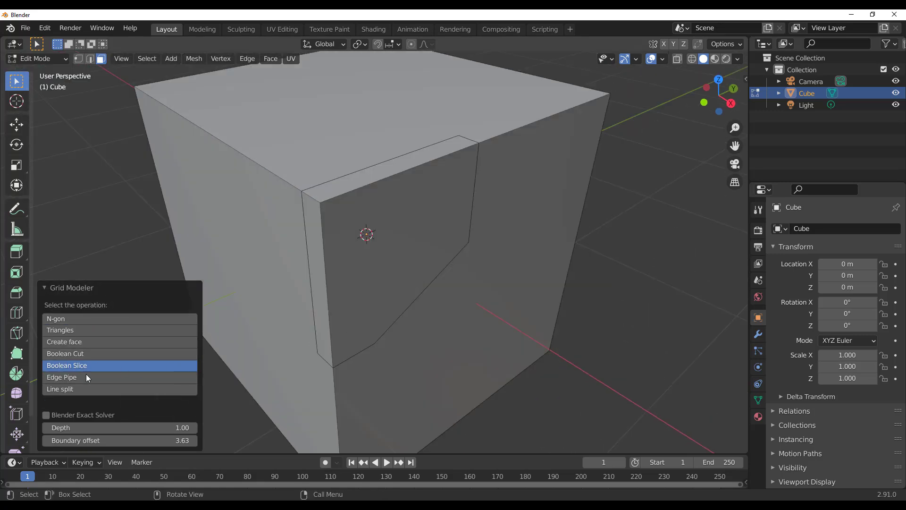
Reduce the depth of the Boolean Slice at the cube's corner
{"action": "left_click_drag", "start_coordinate": [75, 431], "coordinate": [32, 435]}
{"action": "middle_click_drag", "start_coordinate": [388, 288], "coordinate": [333, 253]}
{"action": "scroll", "coordinate": [333, 254], "scroll_direction": "down", "scroll_amount": 2}
{"action": "middle_click_drag", "start_coordinate": [380, 305], "coordinate": [320, 297], "text": "shift"}
Select the entire sliced corner piece with its linked geometry and scale it up to about 1.04
{"action": "left_click", "coordinate": [362, 248]}
{"action": "key", "text": "ctrl+l"}
{"action": "scroll", "coordinate": [363, 307], "scroll_direction": "down", "scroll_amount": 3}
{"action": "key", "text": "g"}
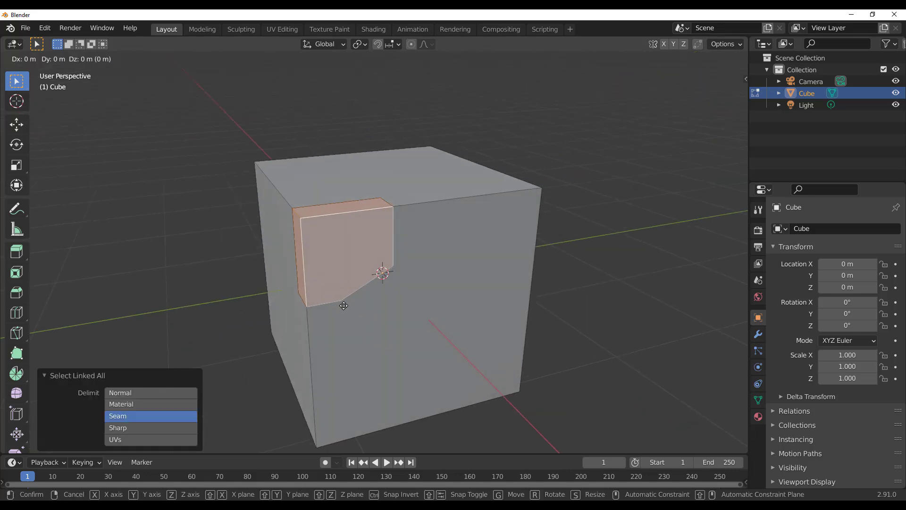
{"action": "right_click", "coordinate": [341, 274]}
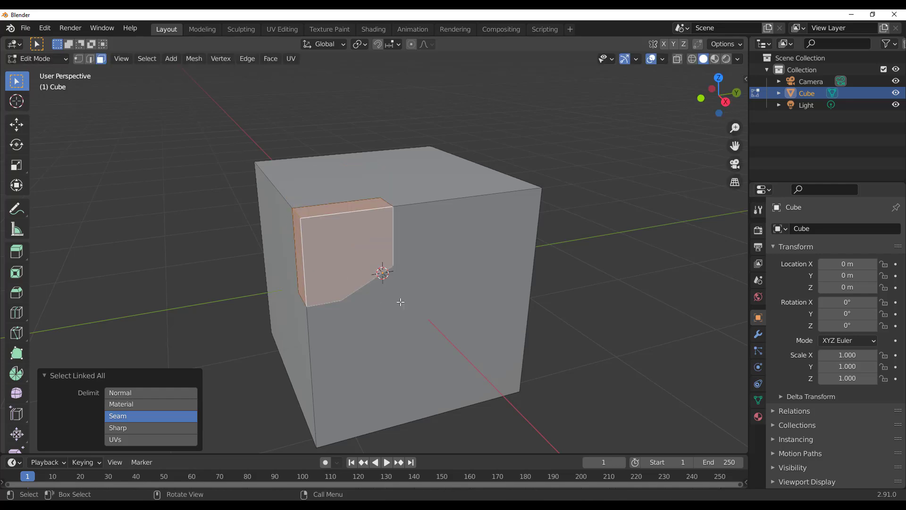
{"action": "mouse_move", "coordinate": [401, 304]}
{"action": "middle_mouse_down"}
{"action": "mouse_move", "coordinate": [360, 284]}
{"action": "mouse_move", "coordinate": [417, 298]}
{"action": "middle_mouse_up"}
{"action": "scroll", "coordinate": [360, 283], "scroll_direction": "up", "scroll_amount": 3}
{"action": "key", "text": "s"}
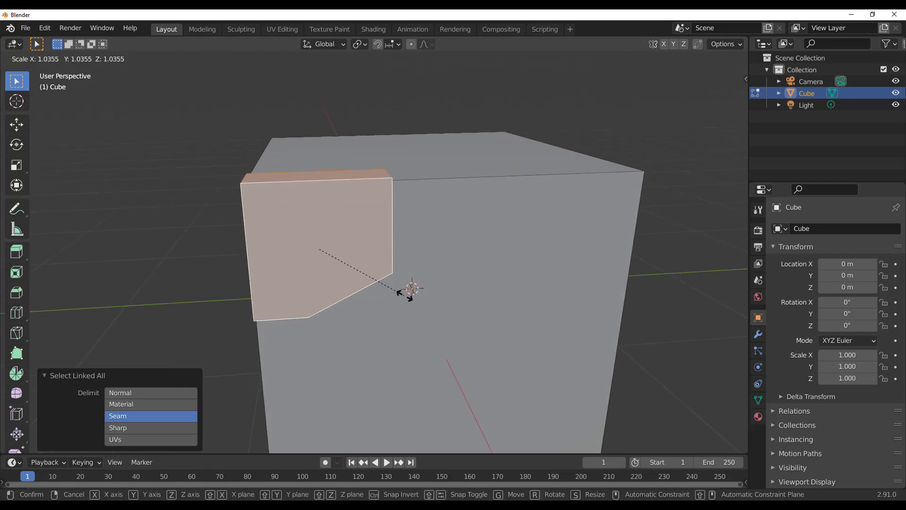
{"action": "left_click", "coordinate": [403, 292]}
Select the cube's large face beside the sliced piece and start Grid Modeler on it
{"action": "scroll", "coordinate": [403, 293], "scroll_direction": "down", "scroll_amount": 3}
{"action": "mouse_move", "coordinate": [396, 275]}
{"action": "middle_mouse_down"}
{"action": "mouse_move", "coordinate": [387, 281]}
{"action": "mouse_move", "coordinate": [420, 279]}
{"action": "mouse_move", "coordinate": [328, 299]}
{"action": "mouse_move", "coordinate": [350, 305]}
{"action": "mouse_move", "coordinate": [401, 281]}
{"action": "middle_mouse_up"}
{"action": "scroll", "coordinate": [420, 280], "scroll_direction": "up", "scroll_amount": 3}
{"action": "left_click", "coordinate": [438, 267]}
{"action": "scroll", "coordinate": [448, 299], "scroll_direction": "down", "scroll_amount": 3}
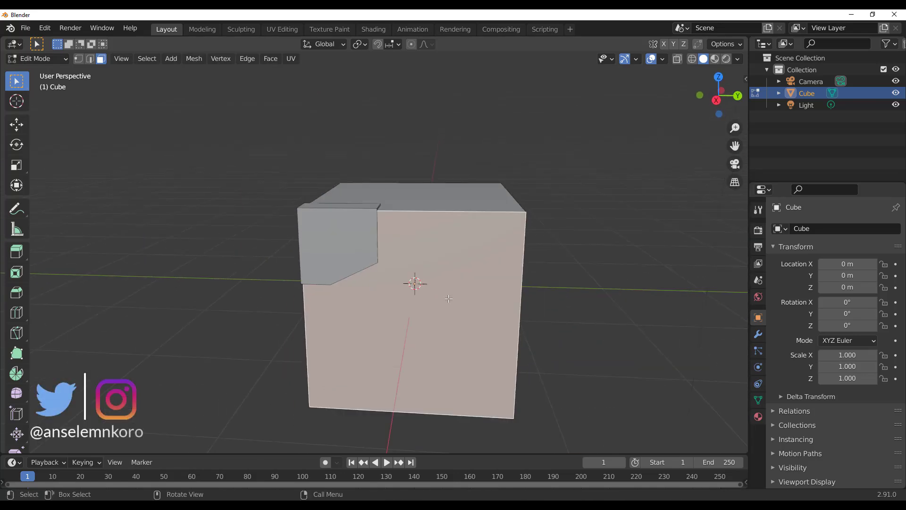
{"action": "scroll", "coordinate": [491, 292], "scroll_direction": "up", "scroll_amount": 3}
{"action": "middle_click_drag", "start_coordinate": [449, 299], "coordinate": [374, 330]}
{"action": "scroll", "coordinate": [435, 270], "scroll_direction": "down", "scroll_amount": 3}
{"action": "scroll", "coordinate": [409, 269], "scroll_direction": "up", "scroll_amount": 2}
{"action": "middle_click_drag", "start_coordinate": [352, 230], "coordinate": [340, 201]}
{"action": "right_click", "coordinate": [339, 202]}
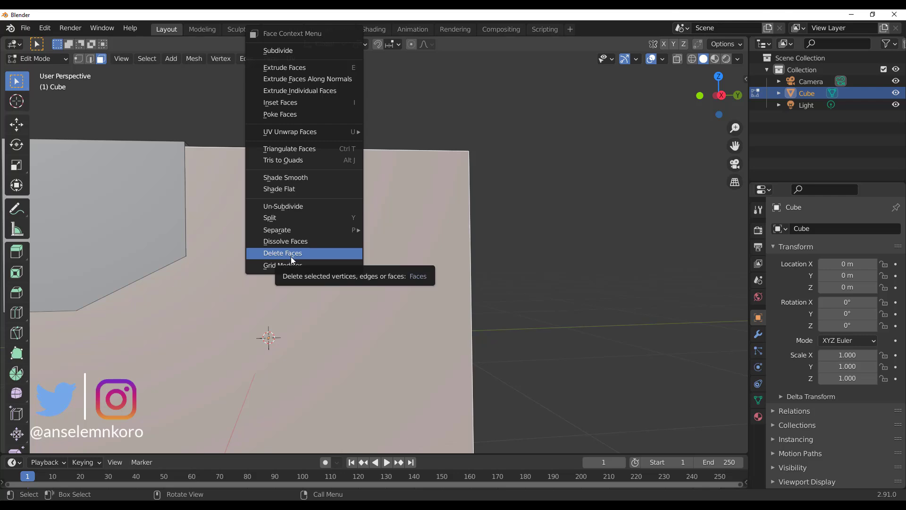
{"action": "left_click", "coordinate": [282, 265]}
Draw a closed narrow rectangle one grid cell wide and seven cells tall on the cube's large face
{"action": "scroll", "coordinate": [352, 262], "scroll_direction": "up", "scroll_amount": 2}
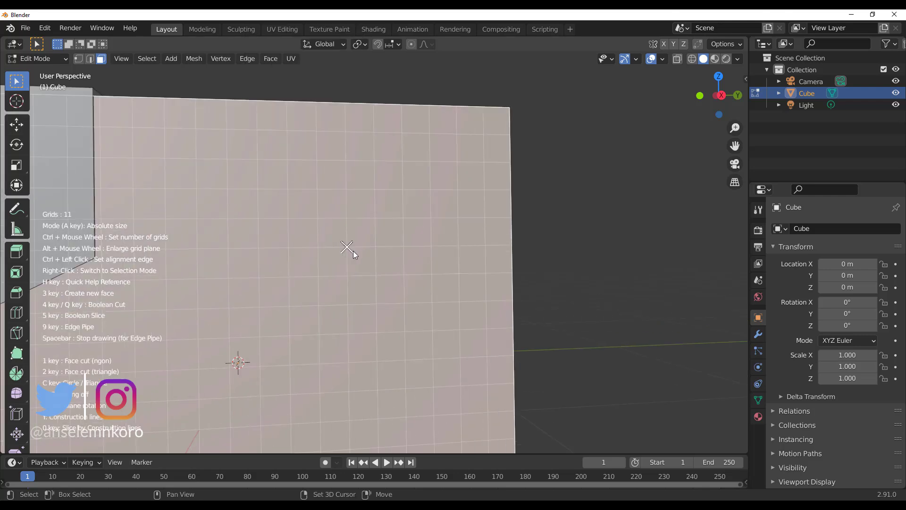
{"action": "middle_click_drag", "start_coordinate": [353, 251], "coordinate": [442, 293], "text": "shift"}
{"action": "left_click", "coordinate": [399, 241]}
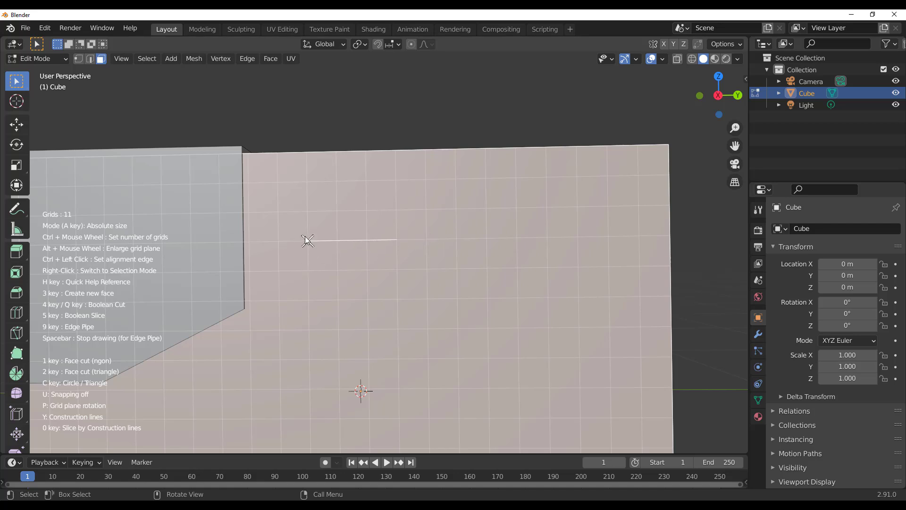
{"action": "left_click", "coordinate": [427, 239]}
{"action": "left_click", "coordinate": [429, 448]}
{"action": "left_click", "coordinate": [400, 449]}
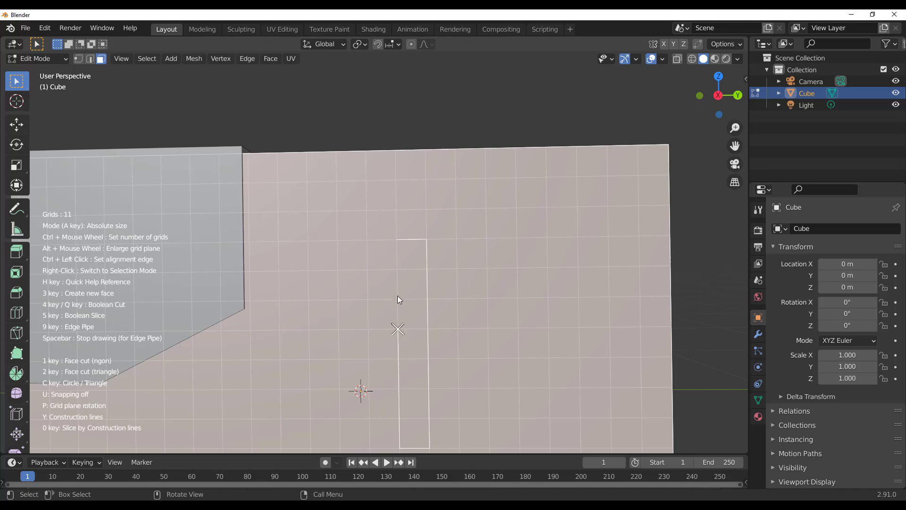
{"action": "left_click", "coordinate": [395, 240]}
Switch to Selection Mode, select the narrow rectangle and move it closer to the sliced corner piece
{"action": "scroll", "coordinate": [401, 293], "scroll_direction": "down", "scroll_amount": 4}
{"action": "middle_click_drag", "start_coordinate": [401, 304], "coordinate": [364, 287]}
{"action": "scroll", "coordinate": [421, 308], "scroll_direction": "up", "scroll_amount": 2}
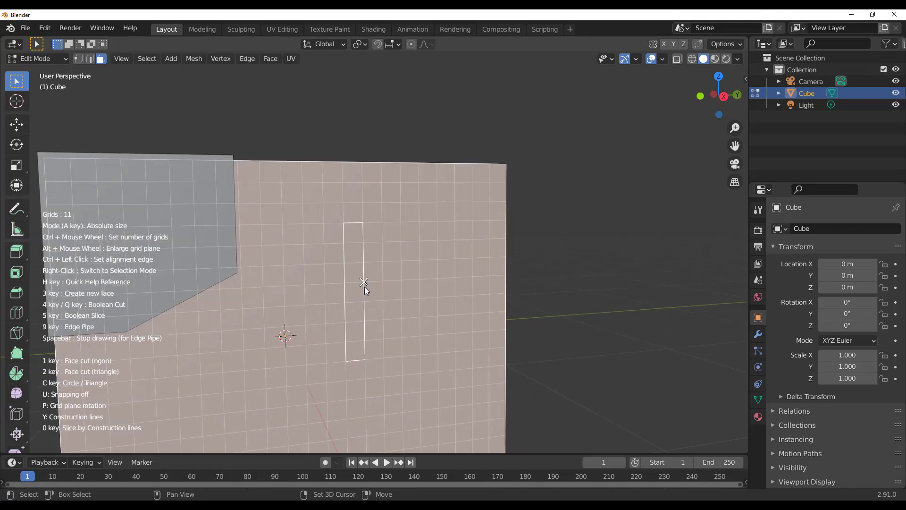
{"action": "scroll", "coordinate": [371, 287], "scroll_direction": "up", "scroll_amount": 4}
{"action": "middle_click_drag", "start_coordinate": [375, 330], "coordinate": [472, 289], "text": "shift"}
{"action": "right_click", "coordinate": [369, 270]}
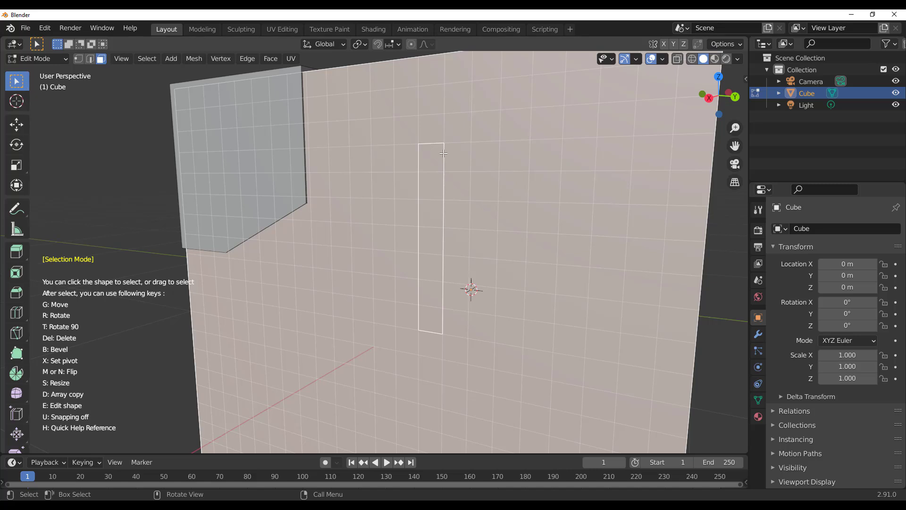
{"action": "left_click", "coordinate": [443, 153]}
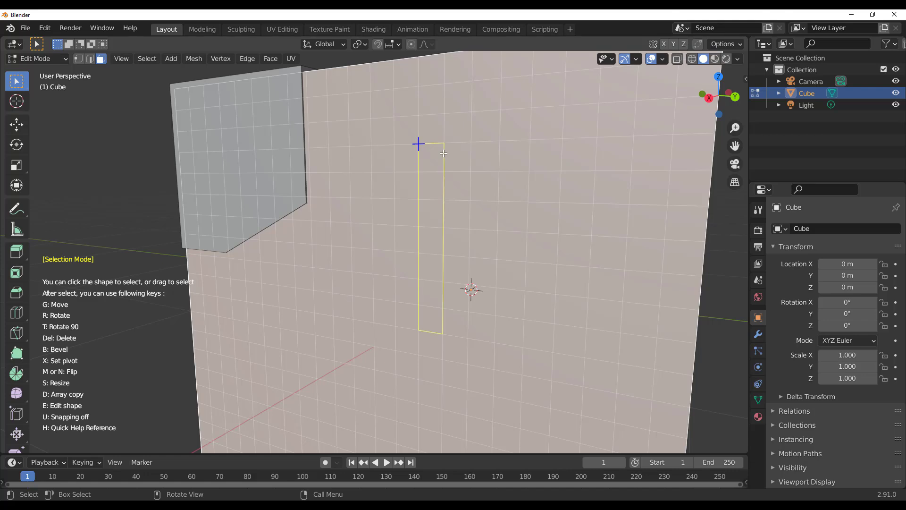
{"action": "middle_click_drag", "start_coordinate": [455, 188], "coordinate": [494, 188]}
{"action": "key", "text": "g"}
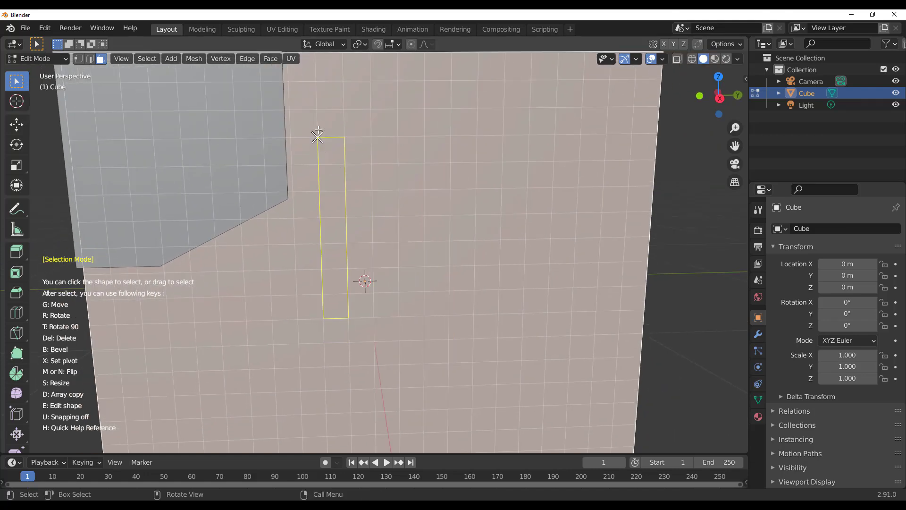
{"action": "middle_click_drag", "start_coordinate": [325, 142], "coordinate": [464, 222]}
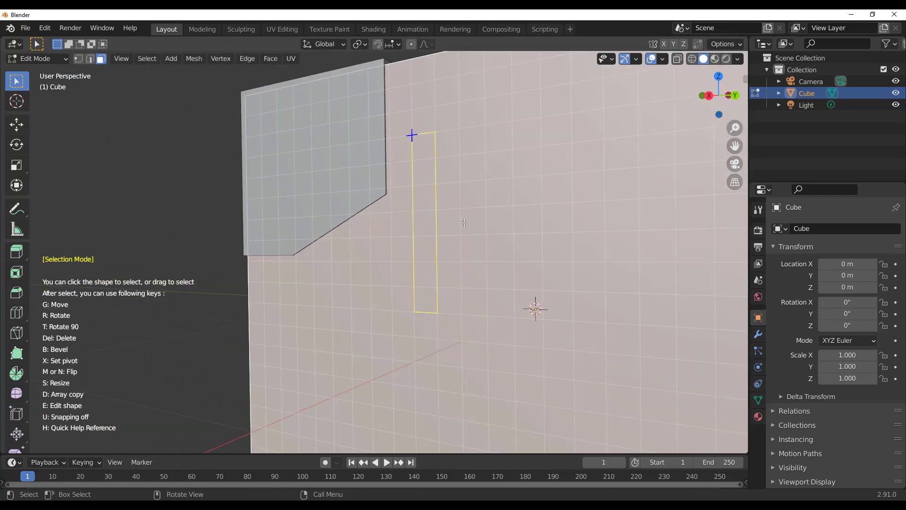
Bevel the rectangle's corners with several segments so its ends form a rounded slot outline
{"action": "key", "text": "b"}
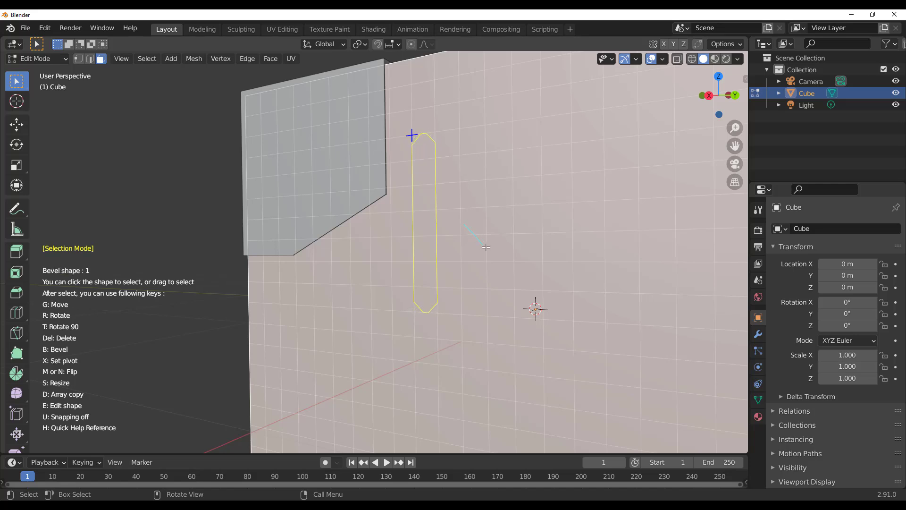
{"action": "scroll", "coordinate": [486, 248], "scroll_direction": "up", "scroll_amount": 2}
{"action": "left_click", "coordinate": [486, 247]}
{"action": "mouse_move", "coordinate": [375, 259]}
{"action": "middle_mouse_down"}
{"action": "mouse_move", "coordinate": [465, 255]}
{"action": "mouse_move", "coordinate": [392, 264]}
{"action": "middle_mouse_up"}
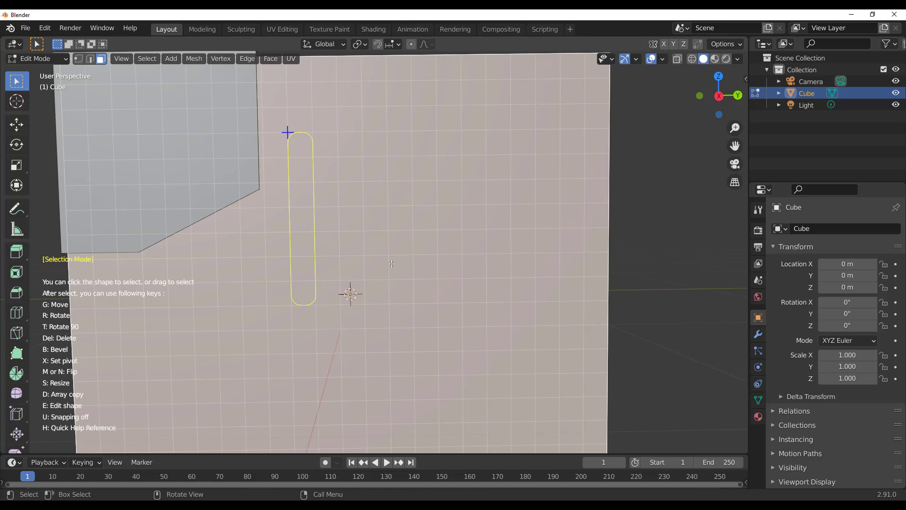
Array-copy the slot outline across the face to form seven evenly spaced outlines, and leave Selection Mode
{"action": "key", "text": "d"}
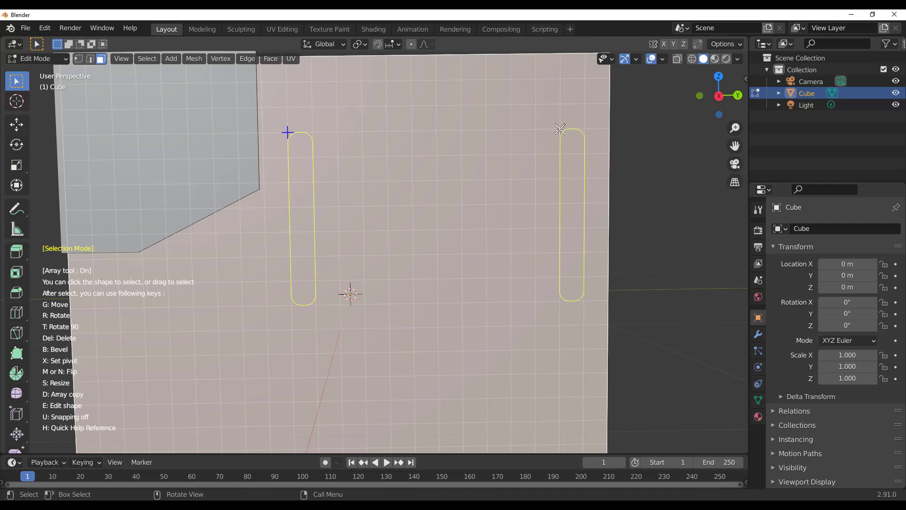
{"action": "scroll", "coordinate": [560, 129], "scroll_direction": "up", "scroll_amount": 5}
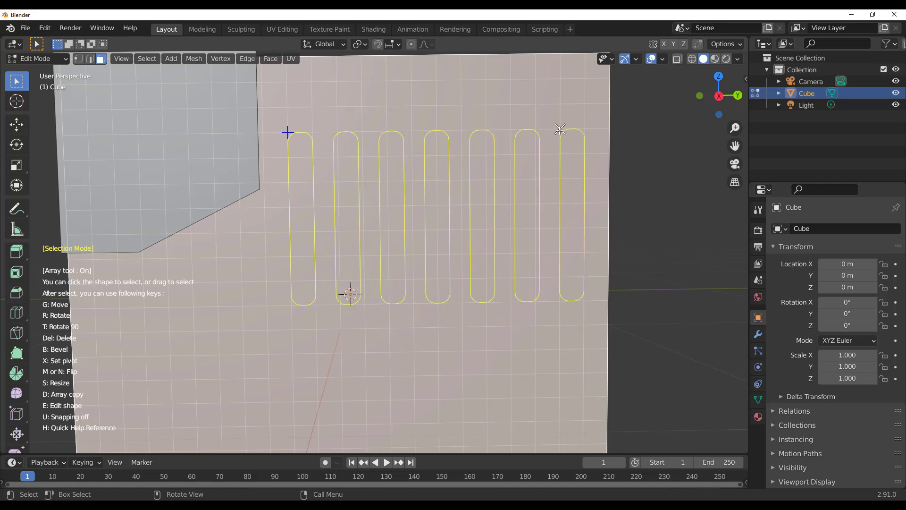
{"action": "left_click", "coordinate": [560, 128]}
{"action": "mouse_move", "coordinate": [560, 129]}
{"action": "middle_mouse_down"}
{"action": "mouse_move", "coordinate": [417, 292]}
{"action": "mouse_move", "coordinate": [435, 285]}
{"action": "middle_mouse_up"}
{"action": "right_click", "coordinate": [434, 291]}
Create new faces from the seven slot outlines and extrude them outward about 0.019 m
{"action": "scroll", "coordinate": [425, 288], "scroll_direction": "down", "scroll_amount": 3}
{"action": "scroll", "coordinate": [434, 285], "scroll_direction": "up", "scroll_amount": 3}
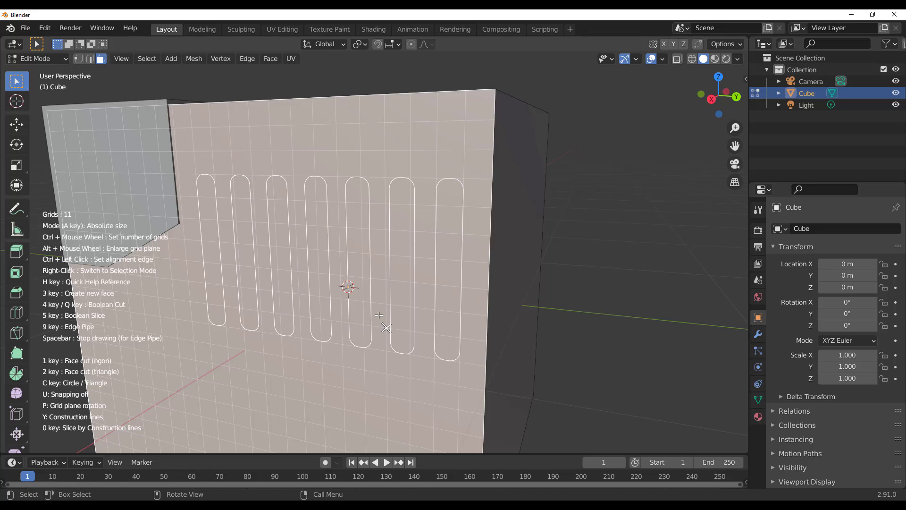
{"action": "key", "text": "3"}
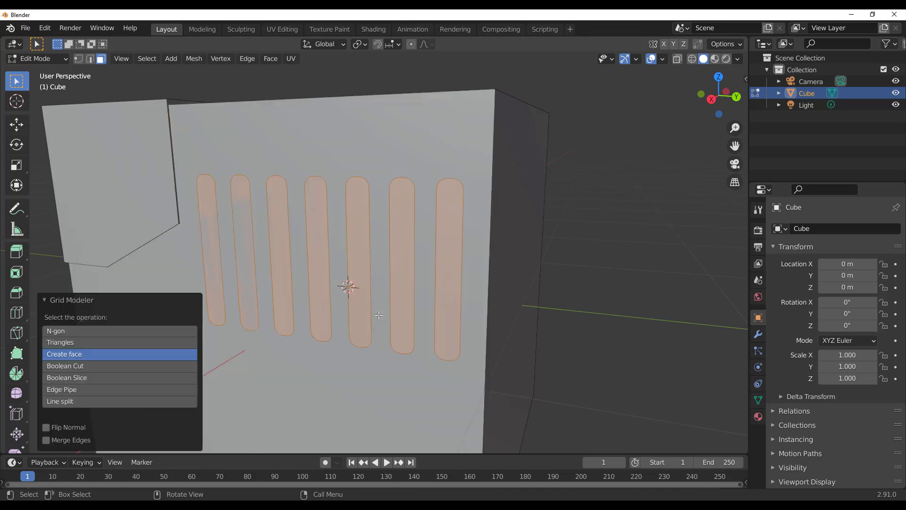
{"action": "scroll", "coordinate": [377, 320], "scroll_direction": "up", "scroll_amount": 4}
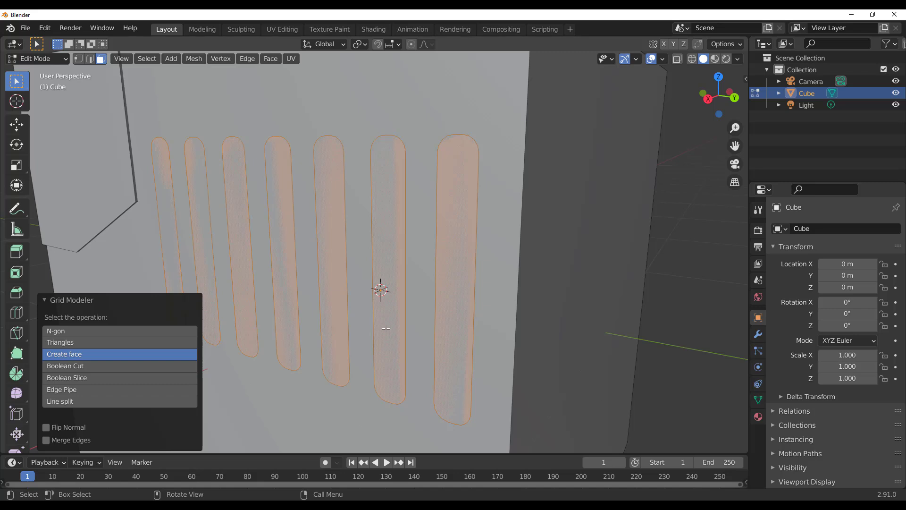
{"action": "key", "text": "e"}
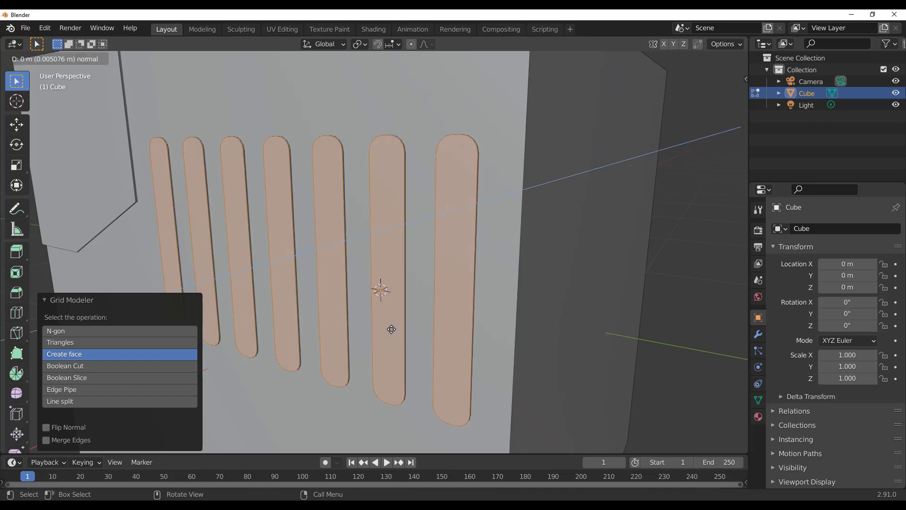
{"action": "left_click", "coordinate": [390, 329]}
Inset the seven slot faces by about 0.016 m and extrude the inner faces inward about 0.019 m
{"action": "key", "text": "i"}
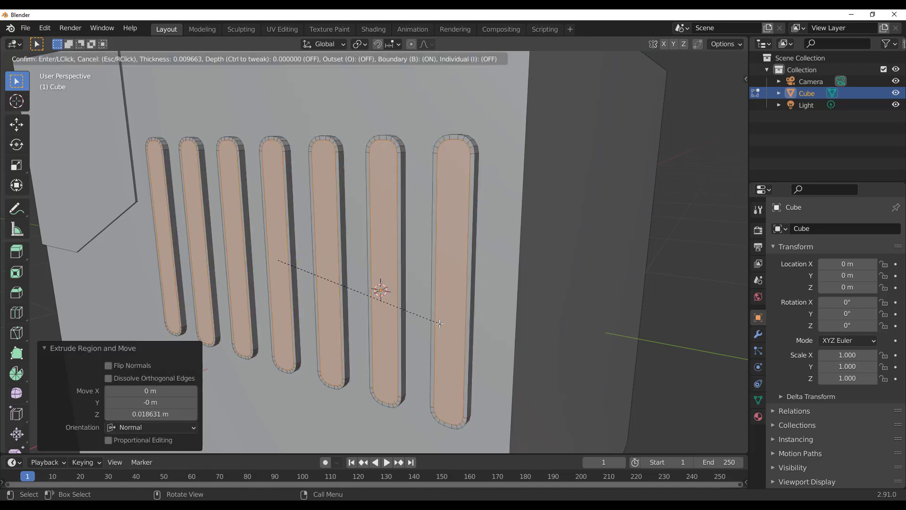
{"action": "left_click", "coordinate": [439, 323]}
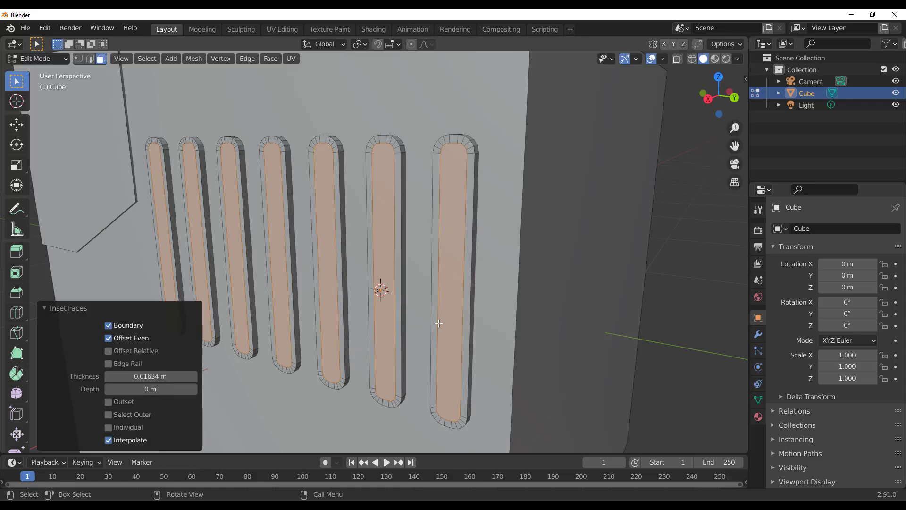
{"action": "key", "text": "e"}
{"action": "left_click", "coordinate": [444, 326]}
Nudge the recessed slot faces about 0.001 m further inward along the X axis
{"action": "middle_click_drag", "start_coordinate": [474, 344], "coordinate": [474, 344]}
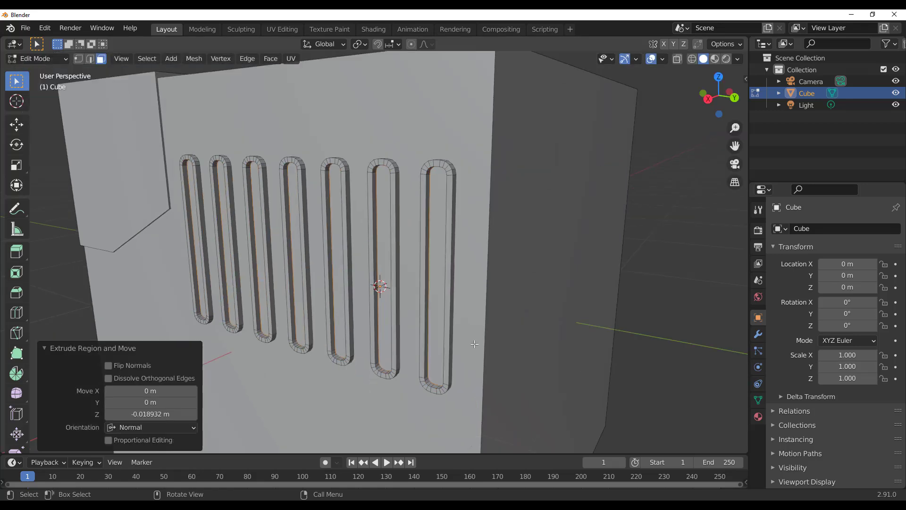
{"action": "scroll", "coordinate": [475, 344], "scroll_direction": "down", "scroll_amount": 2}
{"action": "left_click", "coordinate": [18, 125]}
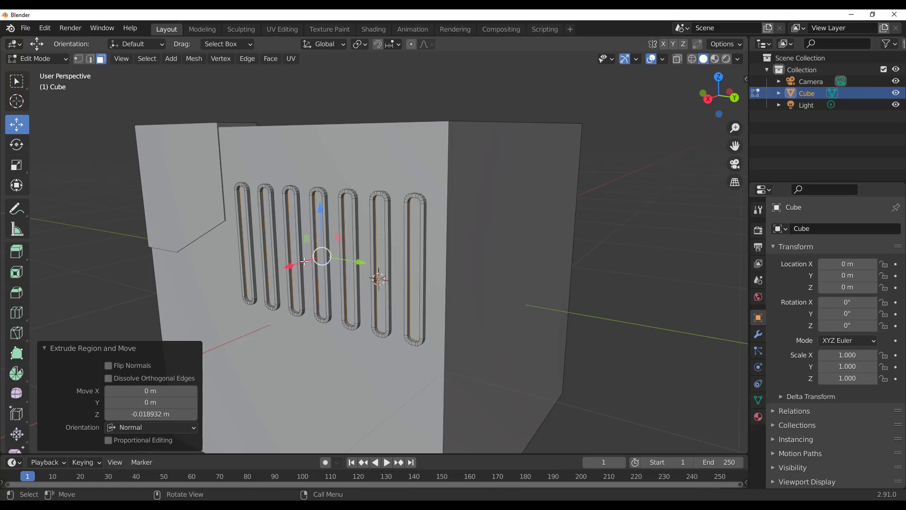
{"action": "left_click_drag", "start_coordinate": [305, 261], "coordinate": [303, 262]}
{"action": "scroll", "coordinate": [307, 311], "scroll_direction": "down", "scroll_amount": 3}
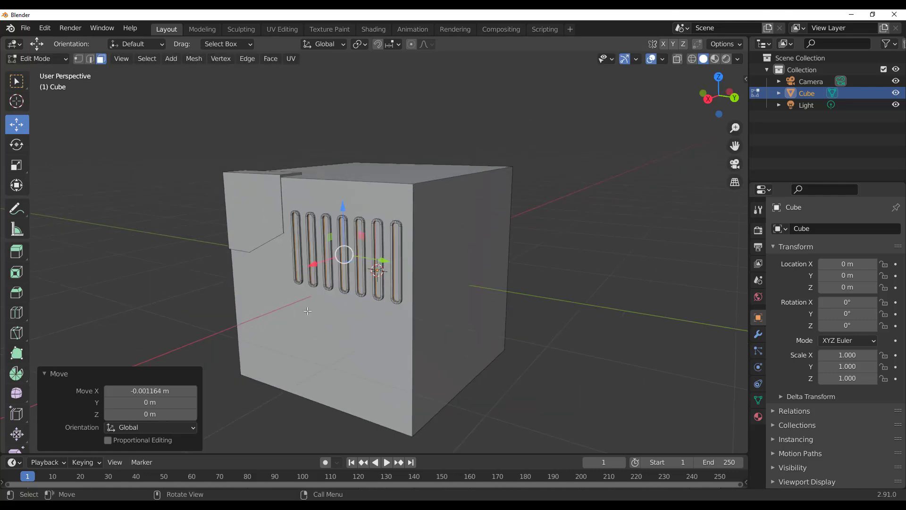
Select the front face of the sliced corner piece and start Grid Modeler on it
{"action": "middle_click_drag", "start_coordinate": [308, 310], "coordinate": [346, 309]}
{"action": "scroll", "coordinate": [347, 310], "scroll_direction": "up", "scroll_amount": 3}
{"action": "middle_click_drag", "start_coordinate": [302, 382], "coordinate": [411, 318], "text": "shift"}
{"action": "left_click", "coordinate": [411, 318]}
{"action": "middle_click_drag", "start_coordinate": [362, 361], "coordinate": [426, 336]}
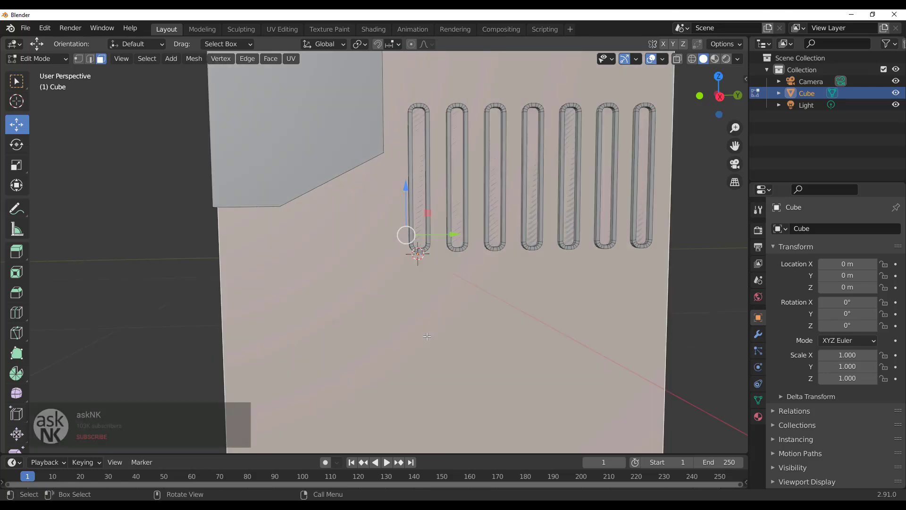
{"action": "scroll", "coordinate": [325, 183], "scroll_direction": "down", "scroll_amount": 3}
{"action": "left_click", "coordinate": [324, 184]}
{"action": "middle_click_drag", "start_coordinate": [324, 184], "coordinate": [355, 306]}
{"action": "scroll", "coordinate": [403, 208], "scroll_direction": "up", "scroll_amount": 3}
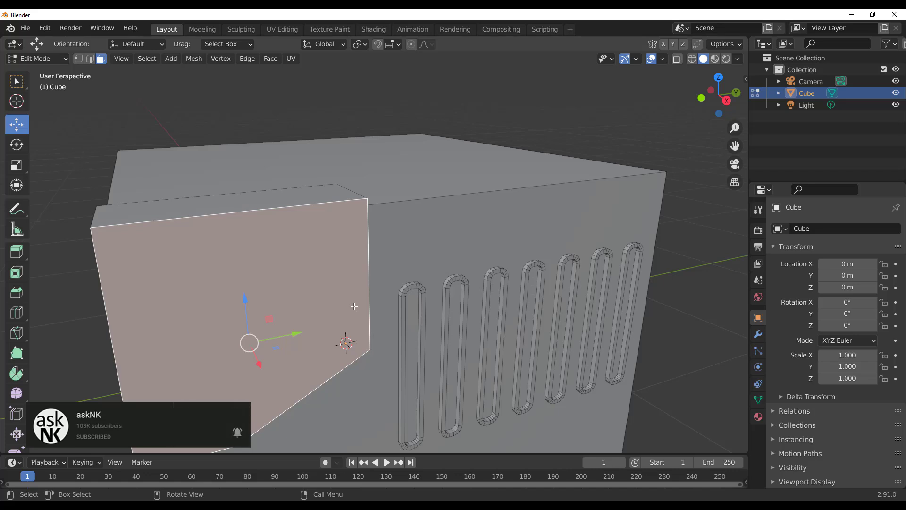
{"action": "right_click", "coordinate": [313, 276]}
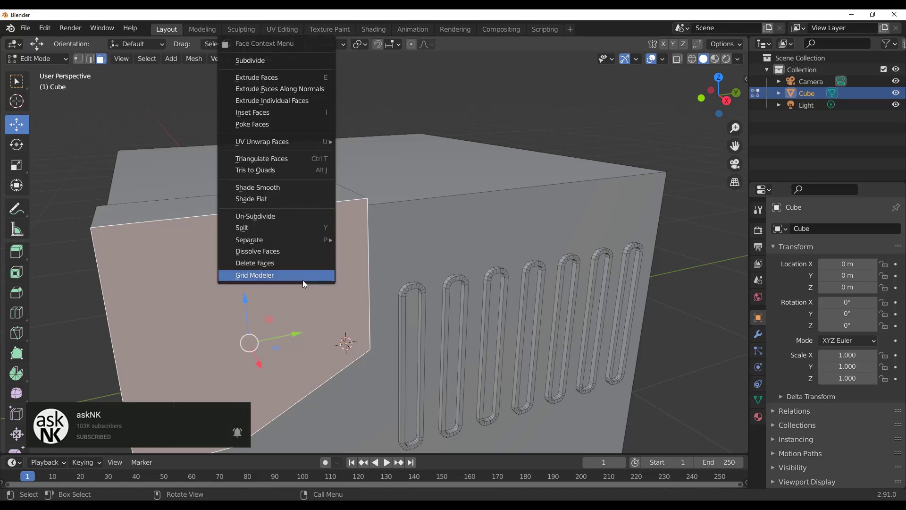
{"action": "left_click", "coordinate": [278, 276]}
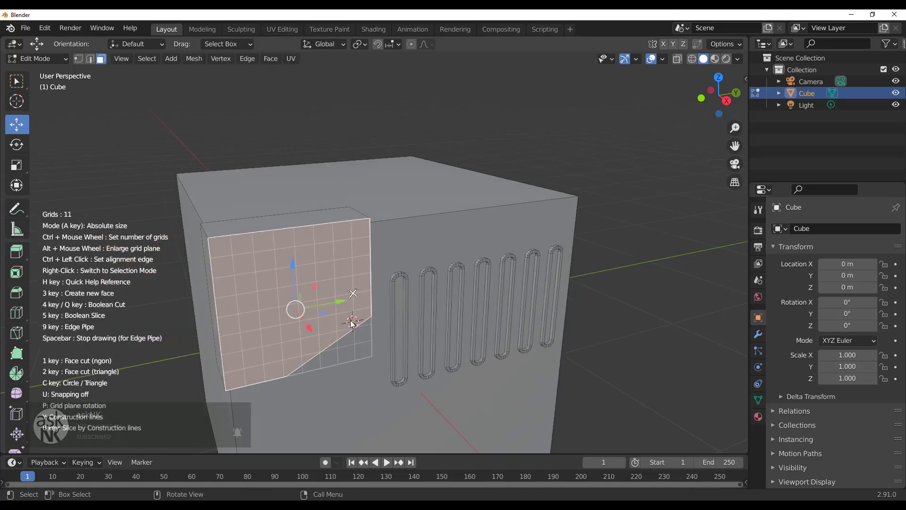
Set the number of grids to 16 and align the grid to the piece's slanted edge
{"action": "scroll", "coordinate": [310, 263], "scroll_direction": "up", "scroll_amount": 2}
{"action": "middle_click_drag", "start_coordinate": [309, 263], "coordinate": [533, 260], "text": "shift"}
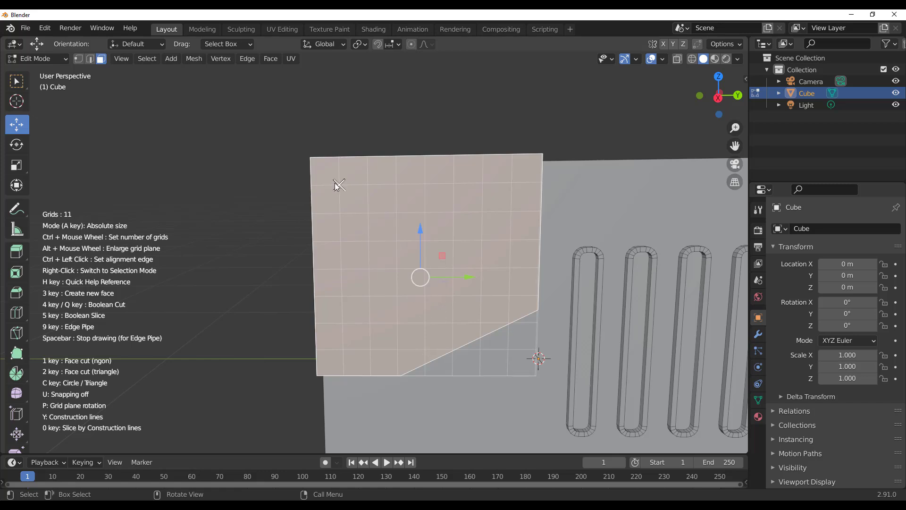
{"action": "scroll", "coordinate": [466, 274], "scroll_direction": "up", "scroll_amount": 5, "text": "ctrl"}
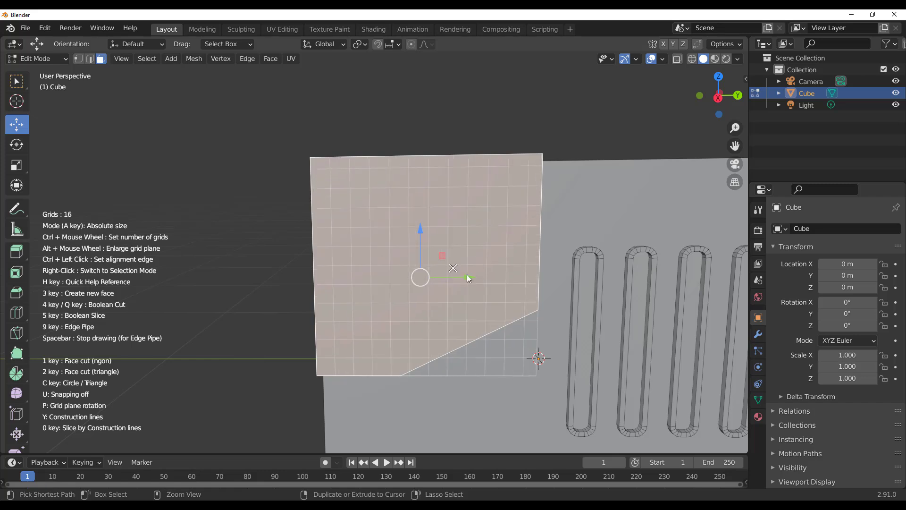
{"action": "scroll", "coordinate": [433, 258], "scroll_direction": "up", "scroll_amount": 3}
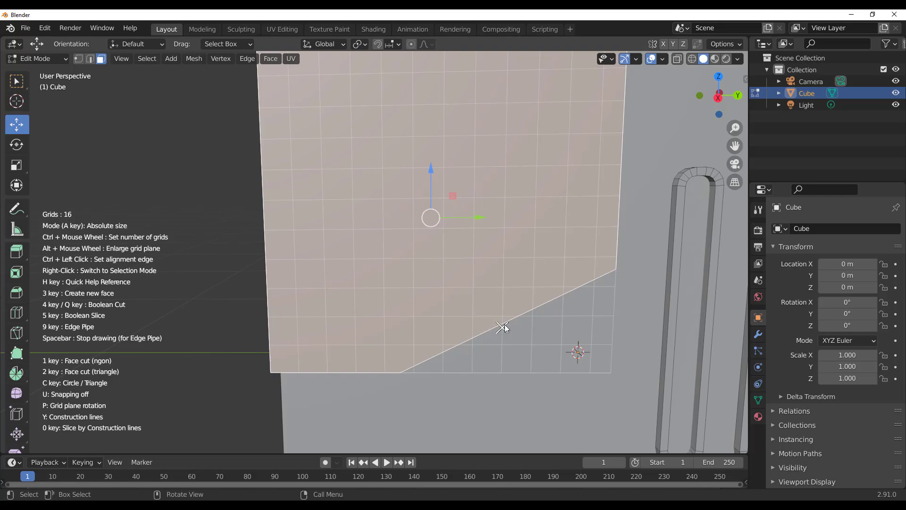
{"action": "left_click", "coordinate": [505, 323], "text": "ctrl"}
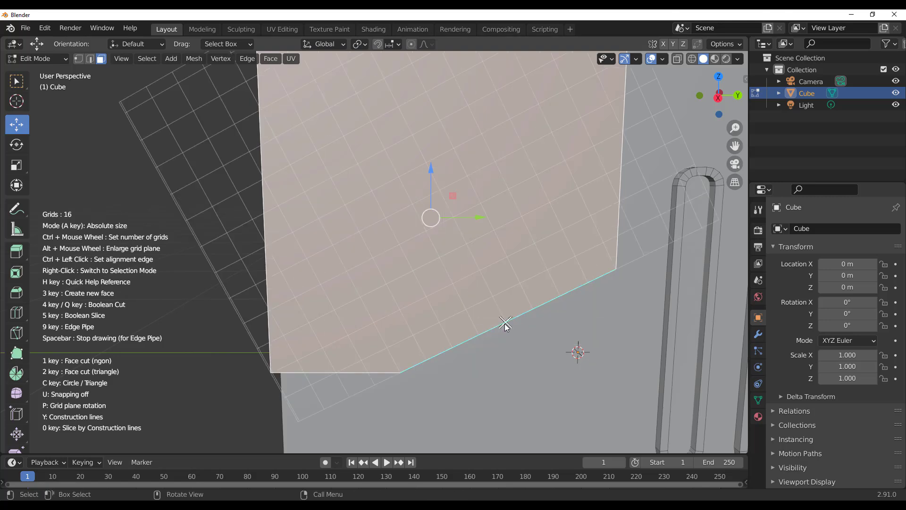
{"action": "scroll", "coordinate": [505, 324], "scroll_direction": "down", "scroll_amount": 2}
{"action": "scroll", "coordinate": [519, 325], "scroll_direction": "up", "scroll_amount": 1}
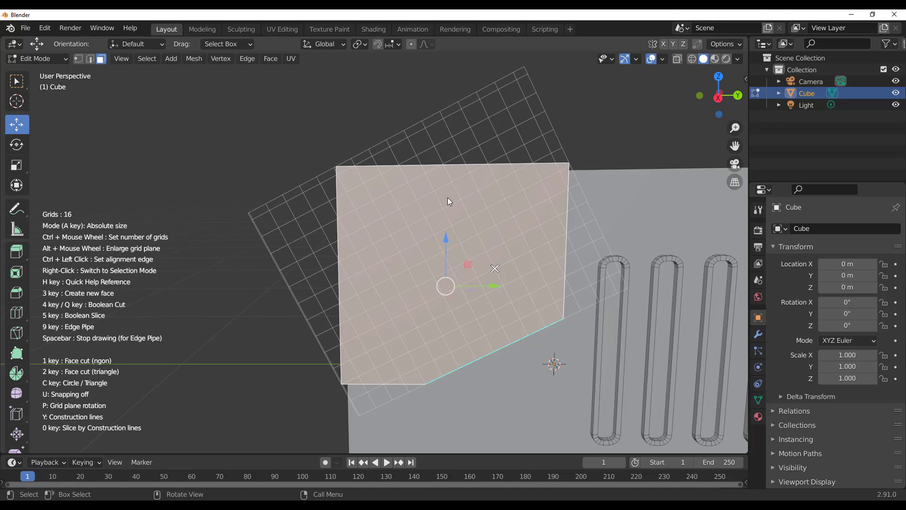
Draw an open three-sided rectangular outline that starts and ends on the slanted edge
{"action": "scroll", "coordinate": [431, 357], "scroll_direction": "up", "scroll_amount": 2}
{"action": "left_click_drag", "start_coordinate": [438, 407], "coordinate": [535, 267]}
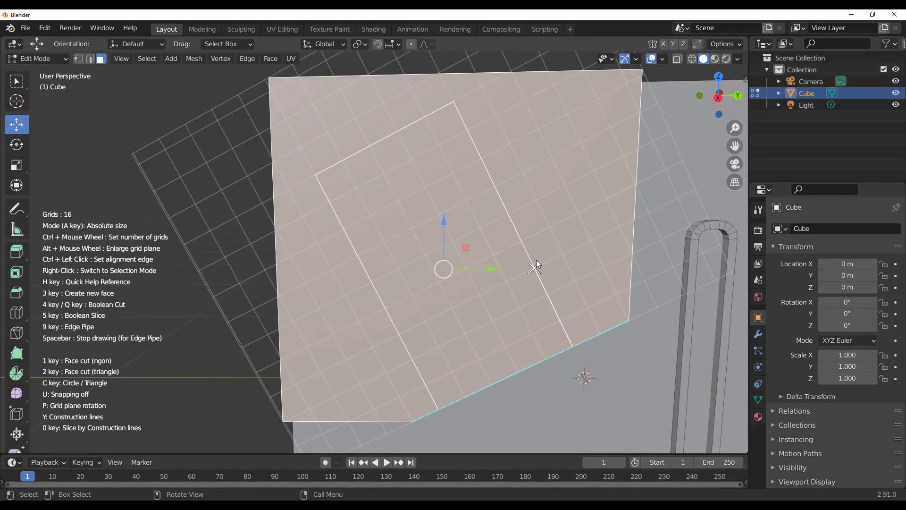
{"action": "left_click", "coordinate": [535, 260]}
{"action": "key", "text": "space"}
Turn Grid Modeler's snapping off and back on while viewing the open outline
{"action": "scroll", "coordinate": [458, 294], "scroll_direction": "down", "scroll_amount": 4}
{"action": "mouse_move", "coordinate": [465, 262]}
{"action": "middle_mouse_down"}
{"action": "mouse_move", "coordinate": [494, 251]}
{"action": "mouse_move", "coordinate": [446, 253]}
{"action": "middle_mouse_up"}
{"action": "scroll", "coordinate": [493, 251], "scroll_direction": "up", "scroll_amount": 4}
{"action": "key", "text": "u"}
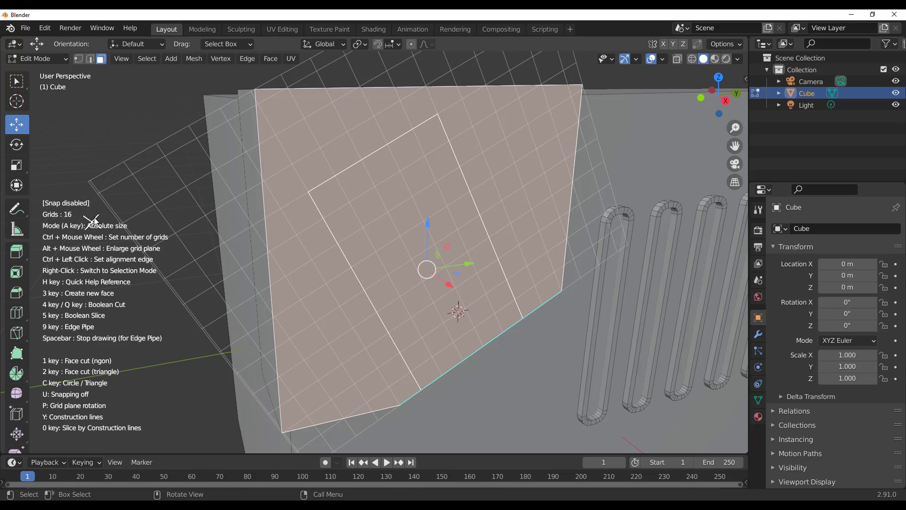
{"action": "middle_click_drag", "start_coordinate": [485, 192], "coordinate": [478, 203]}
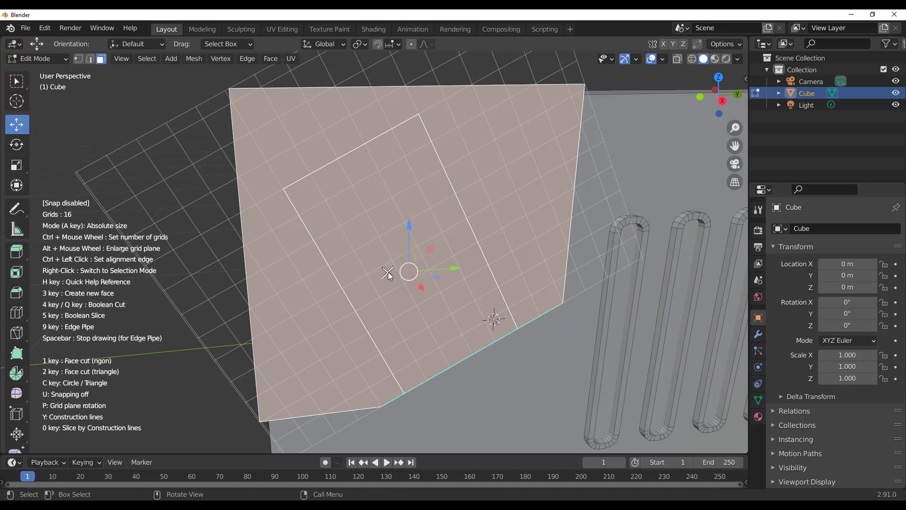
{"action": "middle_click_drag", "start_coordinate": [388, 272], "coordinate": [469, 305]}
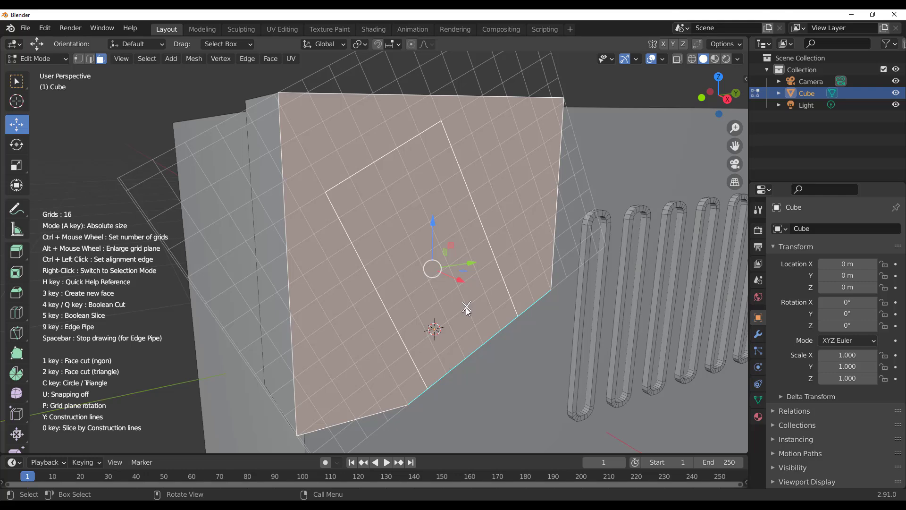
Stop drawing and turn the open outline into a pipe with the Edge Pipe operation
{"action": "key", "text": "space"}
{"action": "mouse_move", "coordinate": [465, 307]}
{"action": "middle_mouse_down"}
{"action": "mouse_move", "coordinate": [465, 261]}
{"action": "mouse_move", "coordinate": [456, 300]}
{"action": "mouse_move", "coordinate": [441, 302]}
{"action": "middle_mouse_up"}
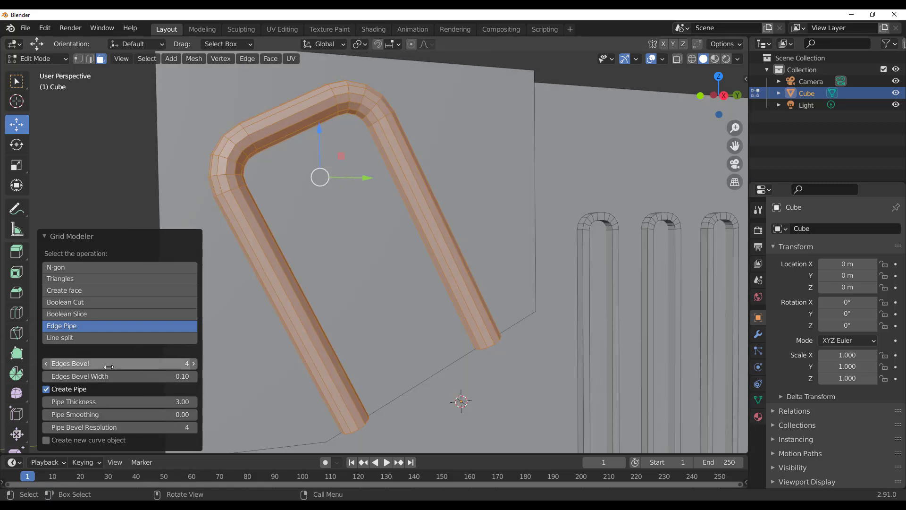
Set the pipe's edges bevel to 6 and its thickness to 1.00, and deselect the pipe
{"action": "left_click_drag", "start_coordinate": [109, 366], "coordinate": [109, 367]}
{"action": "left_click_drag", "start_coordinate": [117, 403], "coordinate": [117, 402]}
{"action": "scroll", "coordinate": [118, 403], "scroll_direction": "up", "scroll_amount": 4, "text": "ctrl"}
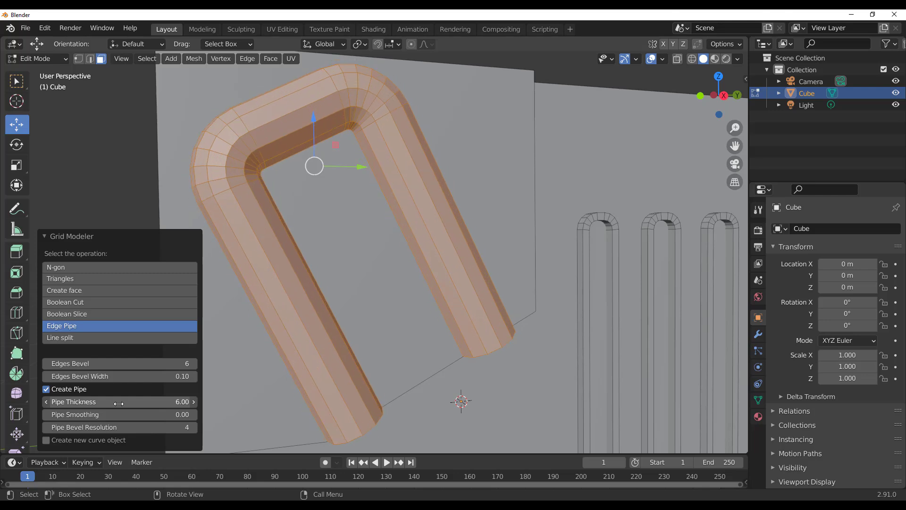
{"action": "scroll", "coordinate": [117, 404], "scroll_direction": "down", "scroll_amount": 4, "text": "ctrl"}
{"action": "left_click_drag", "start_coordinate": [118, 403], "coordinate": [104, 403]}
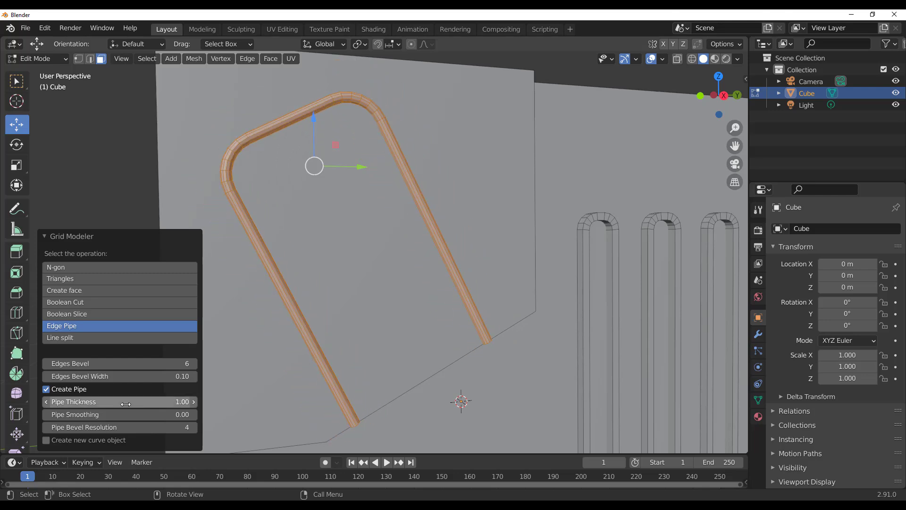
{"action": "middle_click_drag", "start_coordinate": [406, 308], "coordinate": [412, 364]}
{"action": "middle_click_drag", "start_coordinate": [410, 326], "coordinate": [433, 305]}
{"action": "scroll", "coordinate": [380, 353], "scroll_direction": "down", "scroll_amount": 2}
{"action": "key", "text": "alt+a"}
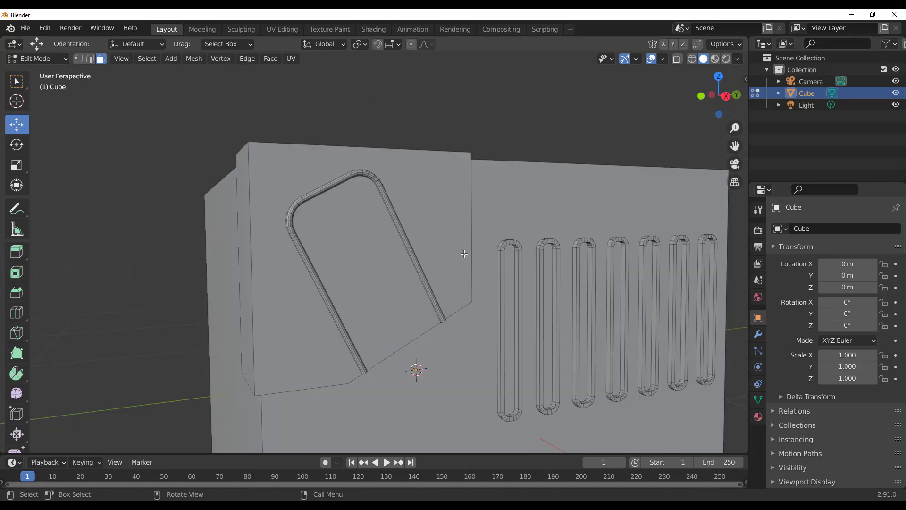
Select the front face of the slanted-edge piece inside the pipe and start Grid Modeler on it
{"action": "scroll", "coordinate": [464, 253], "scroll_direction": "down", "scroll_amount": 3}
{"action": "middle_click_drag", "start_coordinate": [464, 253], "coordinate": [376, 244]}
{"action": "scroll", "coordinate": [495, 271], "scroll_direction": "up", "scroll_amount": 5}
{"action": "left_click", "coordinate": [376, 245]}
{"action": "right_click", "coordinate": [370, 262]}
{"action": "left_click", "coordinate": [373, 265]}
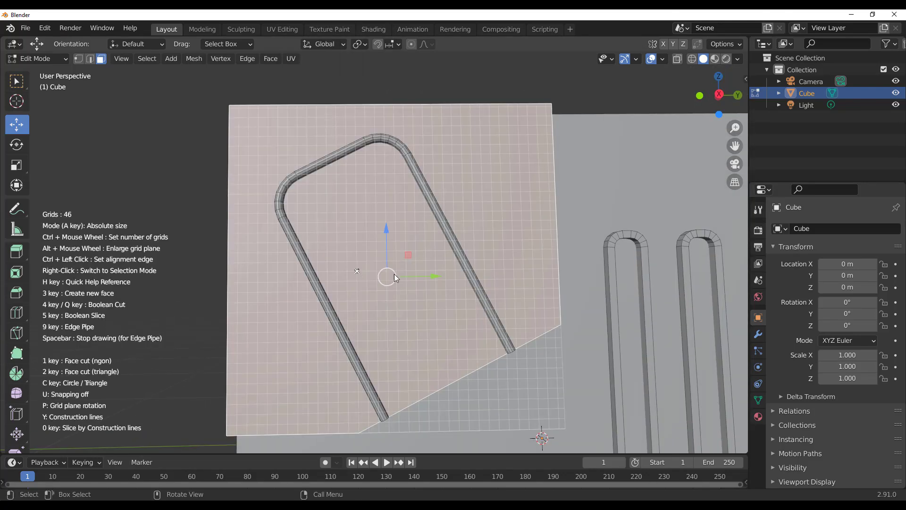
Draw a circle with 22 edges inside the upper part of the pipe loop
{"action": "scroll", "coordinate": [406, 289], "scroll_direction": "up", "scroll_amount": 2}
{"action": "scroll", "coordinate": [361, 290], "scroll_direction": "up", "scroll_amount": 3}
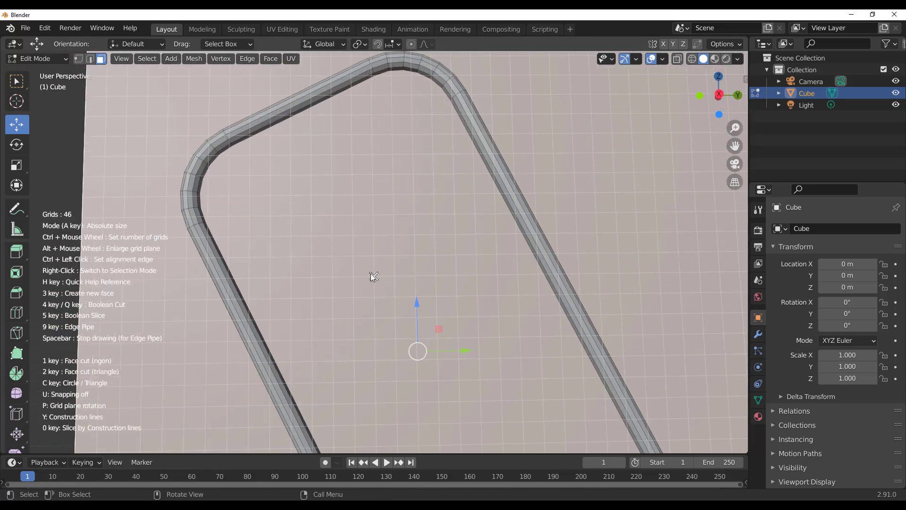
{"action": "key", "text": "c"}
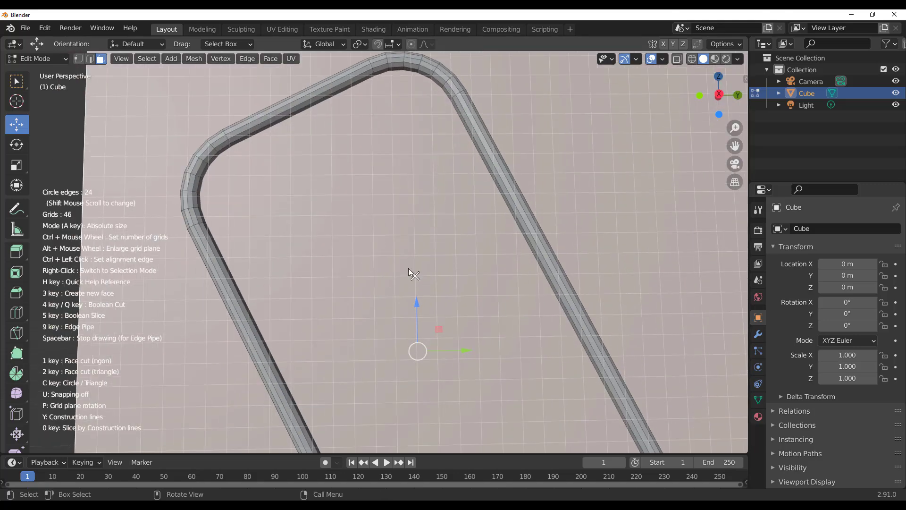
{"action": "left_click", "coordinate": [358, 222]}
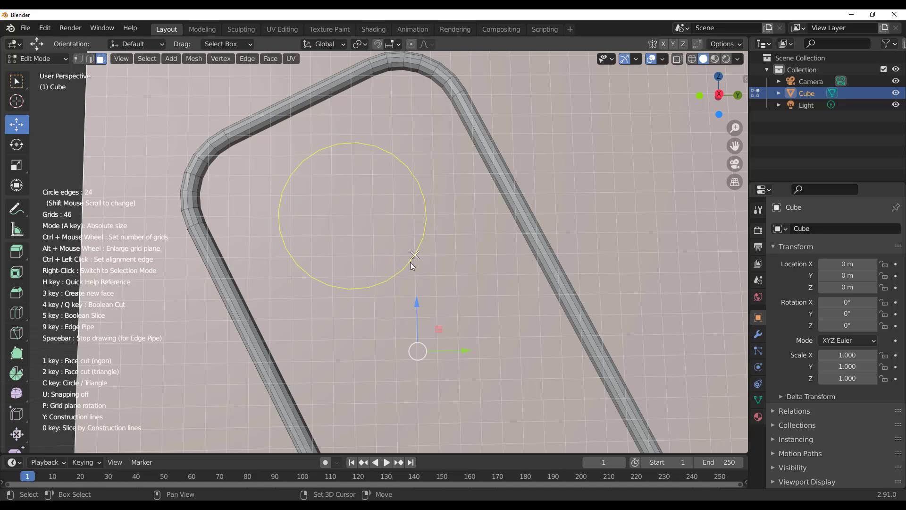
{"action": "scroll", "coordinate": [410, 262], "scroll_direction": "down", "scroll_amount": 20, "text": "shift"}
{"action": "scroll", "coordinate": [410, 262], "scroll_direction": "up", "scroll_amount": 2, "text": "shift"}
{"action": "scroll", "coordinate": [410, 262], "scroll_direction": "down", "scroll_amount": 6, "text": "shift"}
{"action": "scroll", "coordinate": [410, 261], "scroll_direction": "up", "scroll_amount": 13, "text": "shift"}
{"action": "scroll", "coordinate": [409, 262], "scroll_direction": "down", "scroll_amount": 10, "text": "shift"}
{"action": "scroll", "coordinate": [410, 262], "scroll_direction": "up", "scroll_amount": 5, "text": "shift"}
{"action": "scroll", "coordinate": [413, 266], "scroll_direction": "up", "scroll_amount": 7, "text": "shift"}
{"action": "scroll", "coordinate": [468, 285], "scroll_direction": "down", "scroll_amount": 3}
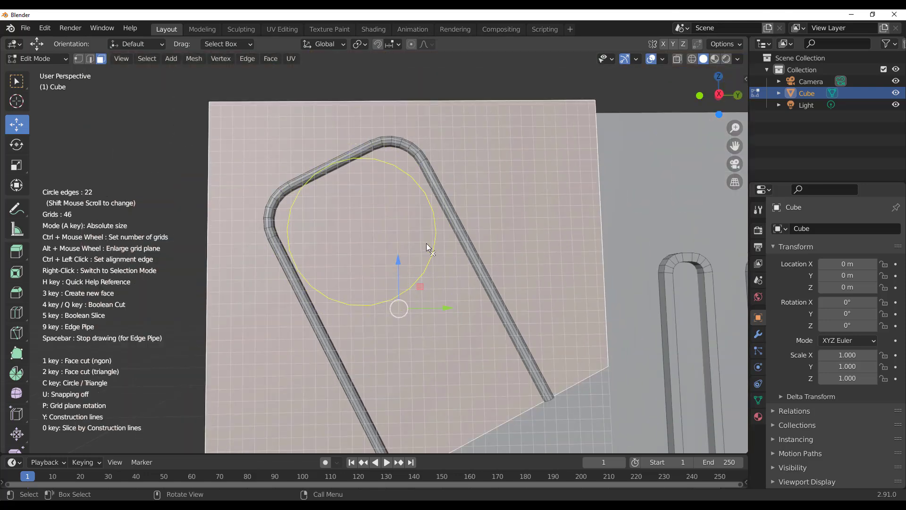
{"action": "left_click", "coordinate": [399, 230]}
Draw a tilted square with the circle tool set to 4 edges, just below the circle
{"action": "scroll", "coordinate": [440, 283], "scroll_direction": "down", "scroll_amount": 3}
{"action": "middle_click_drag", "start_coordinate": [443, 286], "coordinate": [446, 221], "text": "shift"}
{"action": "scroll", "coordinate": [439, 253], "scroll_direction": "up", "scroll_amount": 4}
{"action": "middle_click_drag", "start_coordinate": [439, 254], "coordinate": [415, 307], "text": "shift"}
{"action": "scroll", "coordinate": [407, 266], "scroll_direction": "up", "scroll_amount": 1}
{"action": "scroll", "coordinate": [383, 260], "scroll_direction": "up", "scroll_amount": 1}
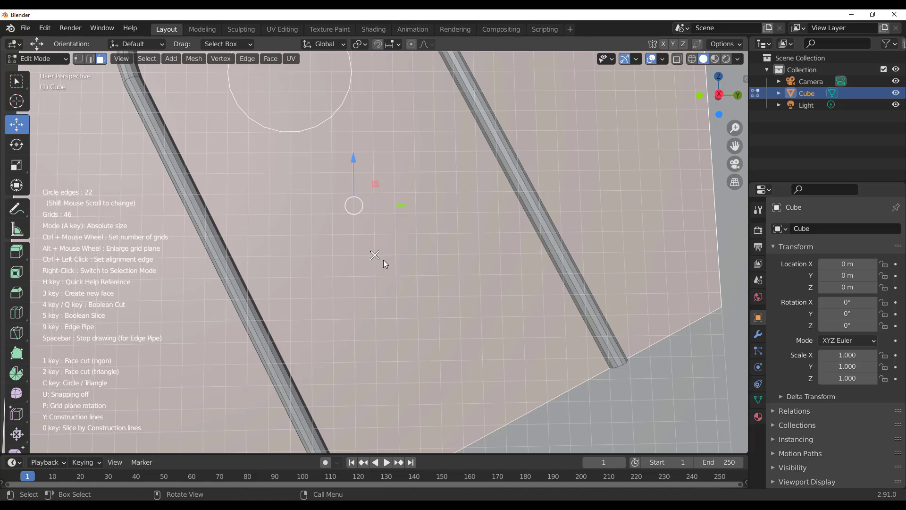
{"action": "left_click_drag", "start_coordinate": [354, 235], "coordinate": [425, 270]}
{"action": "scroll", "coordinate": [426, 269], "scroll_direction": "down", "scroll_amount": 20, "text": "shift"}
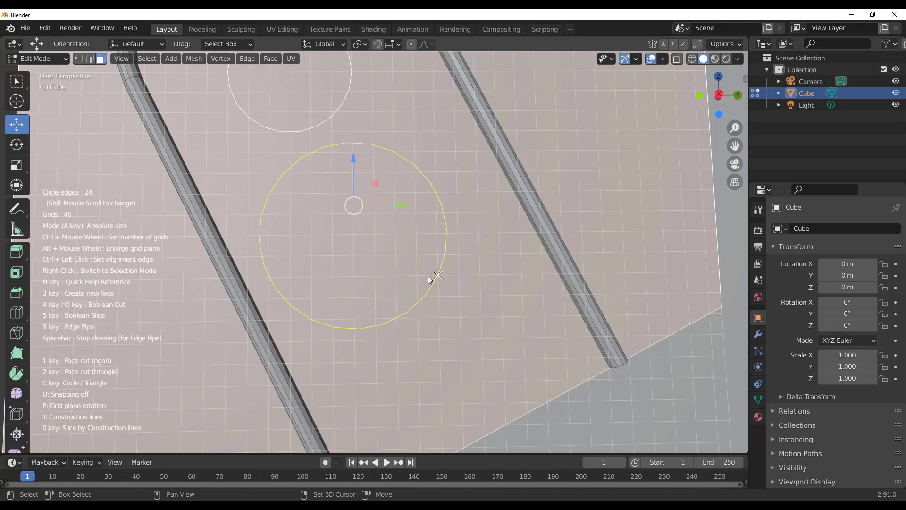
{"action": "left_click_drag", "start_coordinate": [428, 276], "coordinate": [440, 248]}
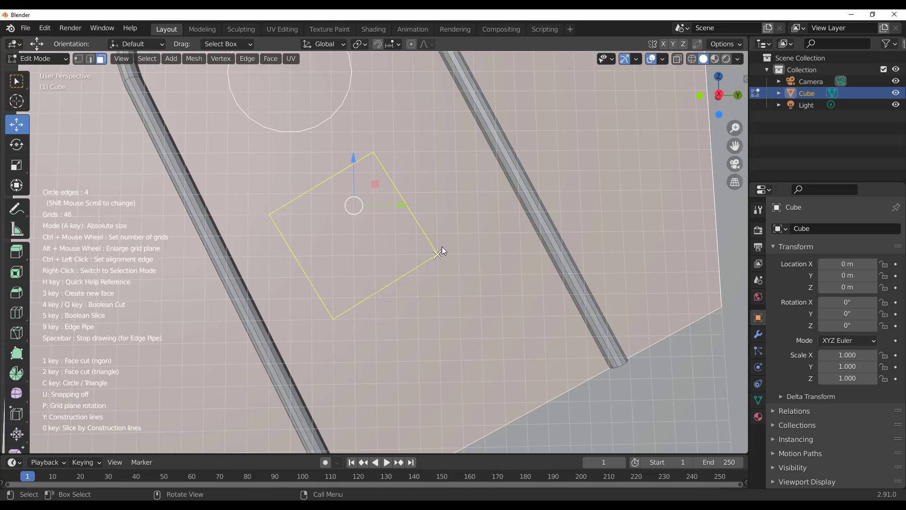
{"action": "left_click", "coordinate": [442, 247]}
{"action": "scroll", "coordinate": [456, 324], "scroll_direction": "down", "scroll_amount": 1}
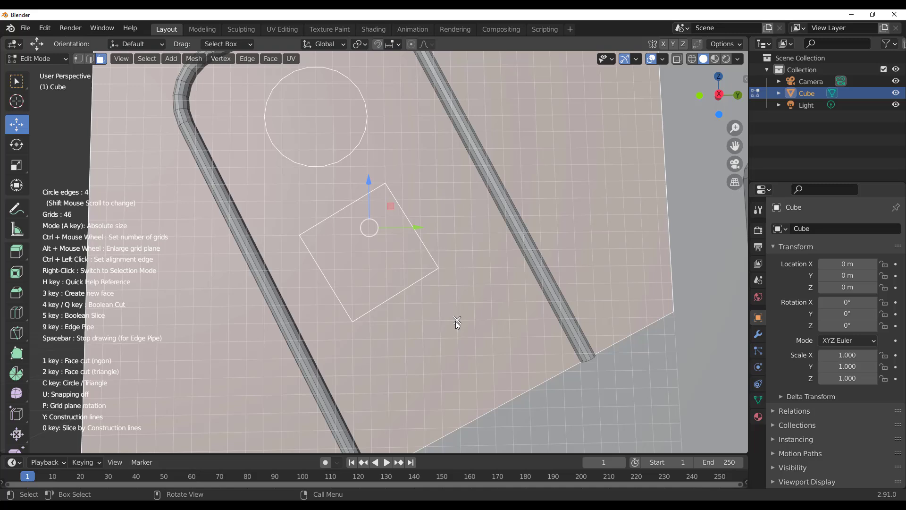
Select the tilted square and move it down toward the piece's slanted edge
{"action": "right_click", "coordinate": [433, 294]}
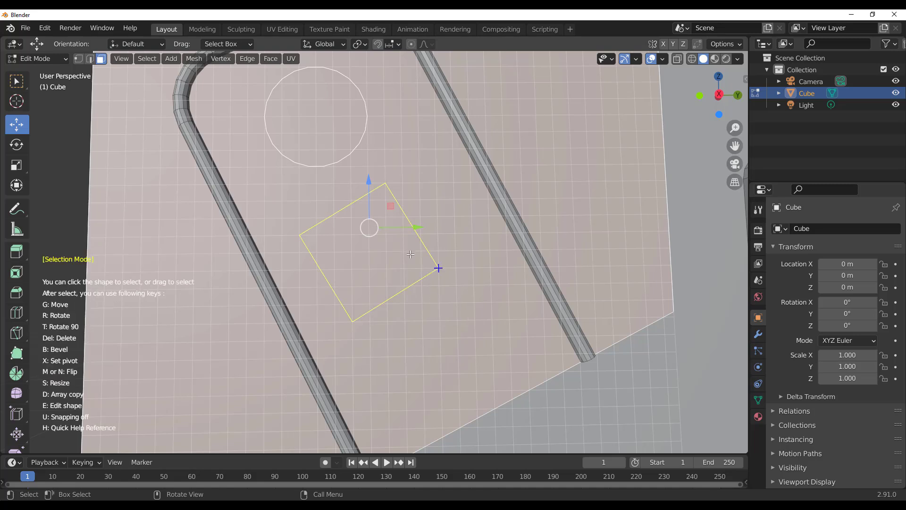
{"action": "left_click", "coordinate": [484, 331]}
{"action": "left_click_drag", "start_coordinate": [482, 335], "coordinate": [475, 354]}
{"action": "scroll", "coordinate": [447, 266], "scroll_direction": "up", "scroll_amount": 2}
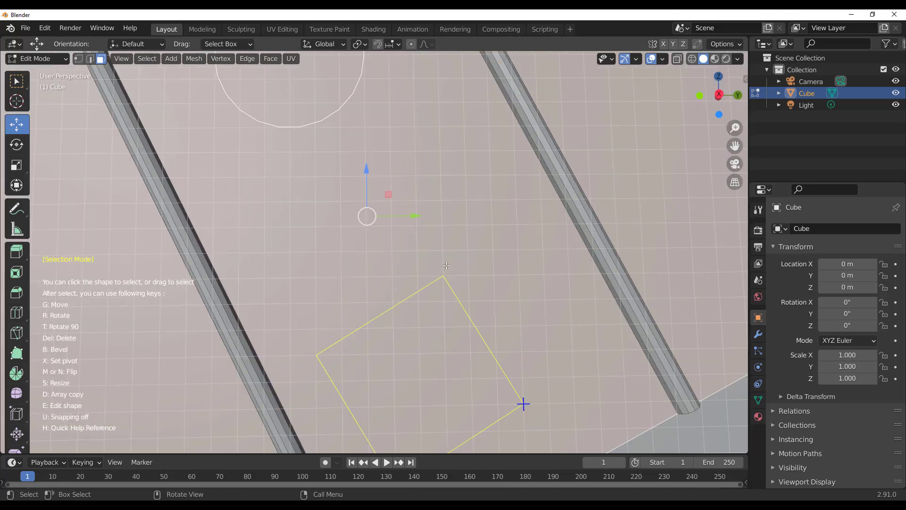
{"action": "scroll", "coordinate": [449, 272], "scroll_direction": "down", "scroll_amount": 2}
{"action": "middle_click_drag", "start_coordinate": [451, 284], "coordinate": [444, 227], "text": "shift"}
{"action": "scroll", "coordinate": [444, 227], "scroll_direction": "up", "scroll_amount": 1}
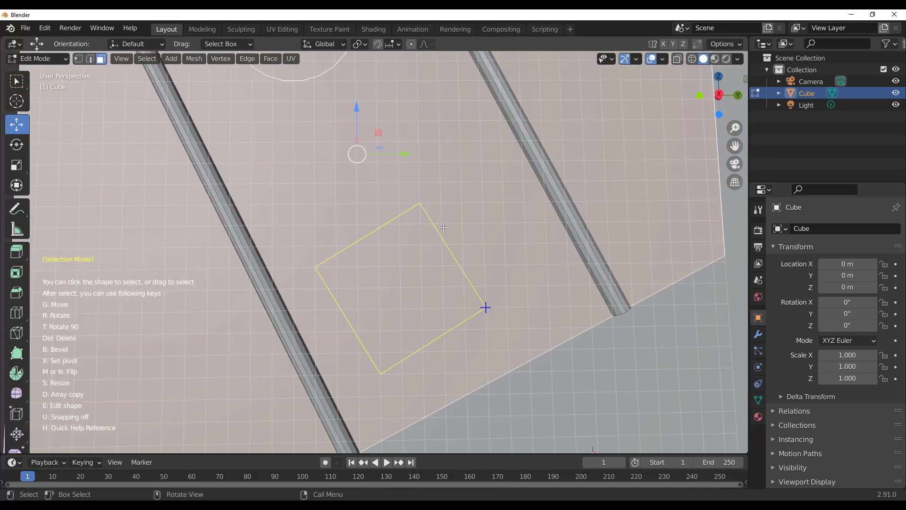
Edit the square's shape by moving its top vertex up toward the right arm of the pipe
{"action": "key", "text": "e"}
{"action": "left_click", "coordinate": [419, 203]}
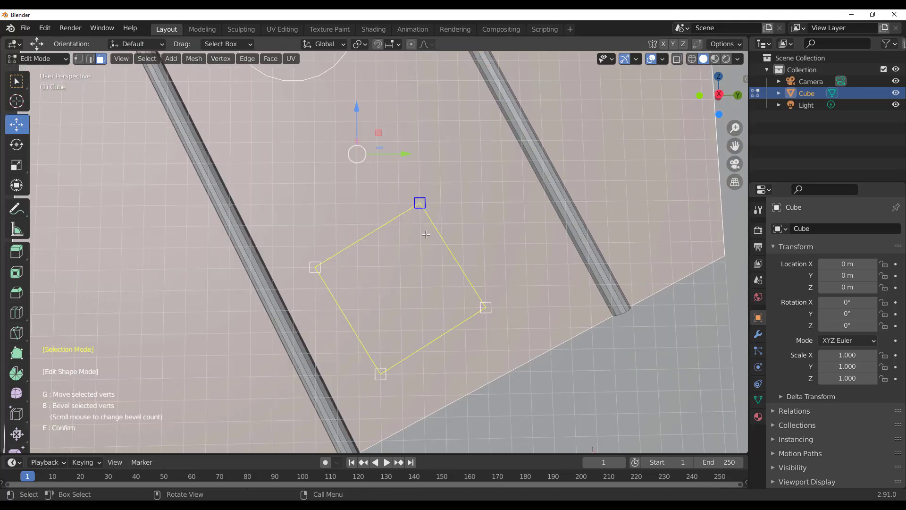
{"action": "key", "text": "g"}
{"action": "left_click", "coordinate": [505, 204]}
Bevel the shape's three corners other than the lowest one with a single flat segment, and confirm the shape edit
{"action": "left_click", "coordinate": [488, 305]}
{"action": "left_click", "coordinate": [321, 264]}
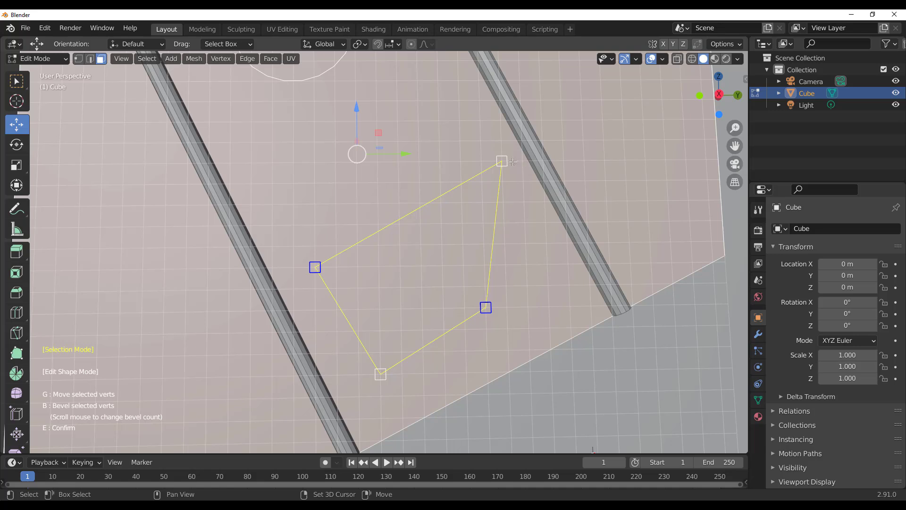
{"action": "left_click", "coordinate": [495, 199]}
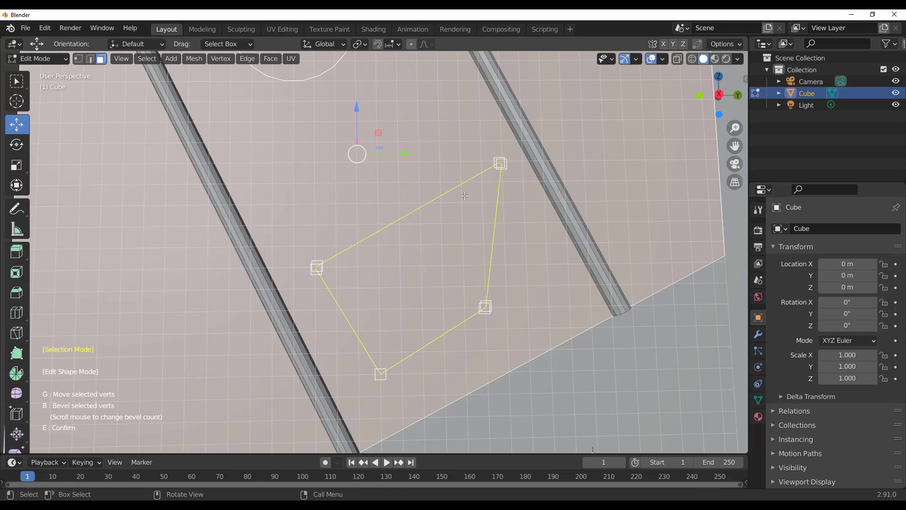
{"action": "key", "text": "b"}
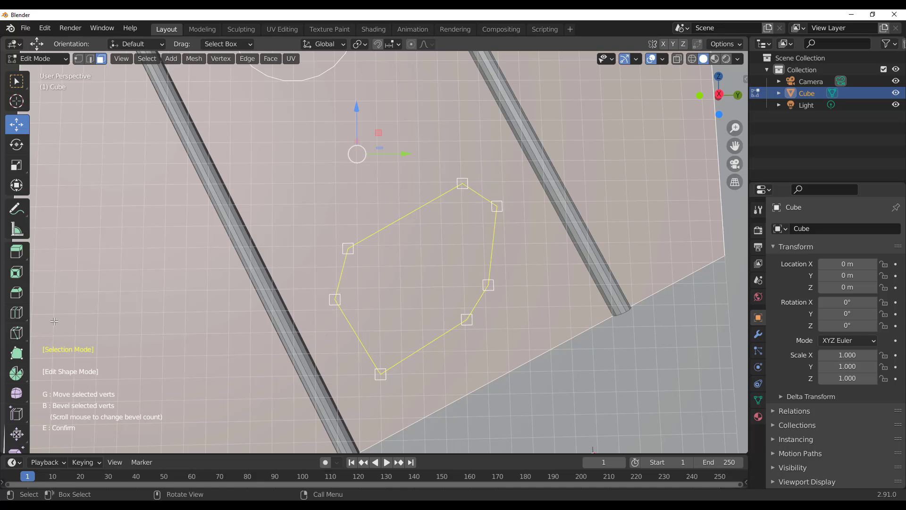
{"action": "scroll", "coordinate": [88, 308], "scroll_direction": "up", "scroll_amount": 6}
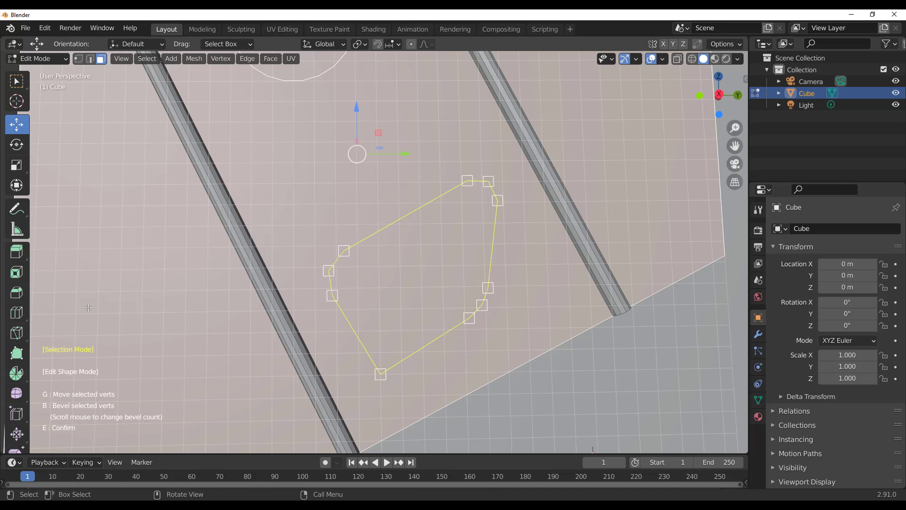
{"action": "scroll", "coordinate": [89, 307], "scroll_direction": "down", "scroll_amount": 6}
{"action": "scroll", "coordinate": [88, 308], "scroll_direction": "up", "scroll_amount": 4}
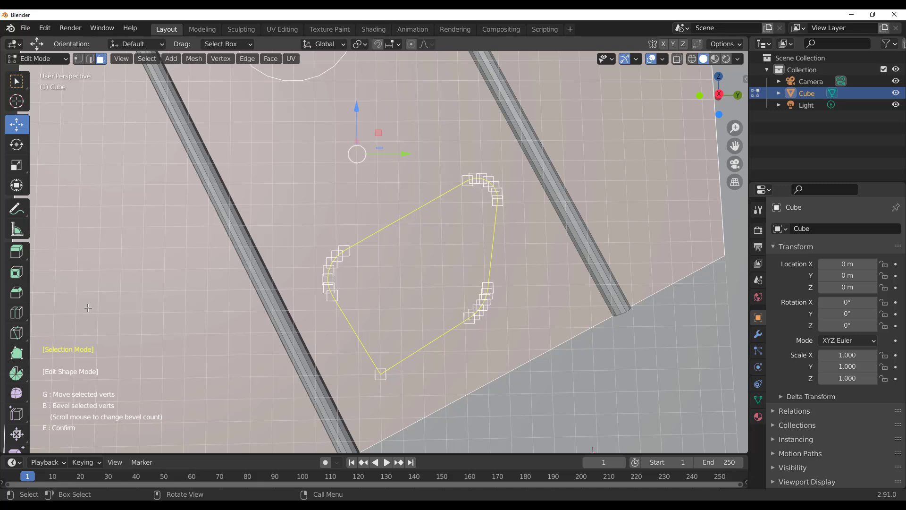
{"action": "scroll", "coordinate": [88, 307], "scroll_direction": "down", "scroll_amount": 4}
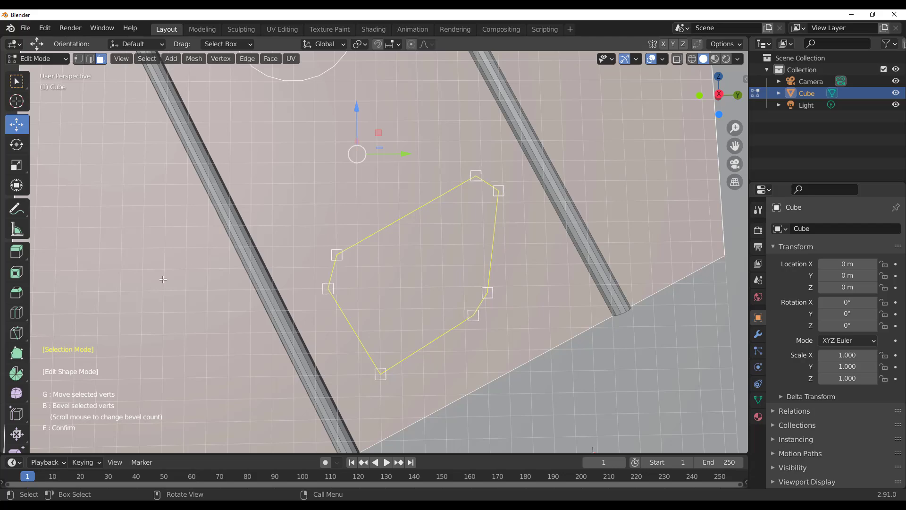
{"action": "scroll", "coordinate": [474, 247], "scroll_direction": "down", "scroll_amount": 4}
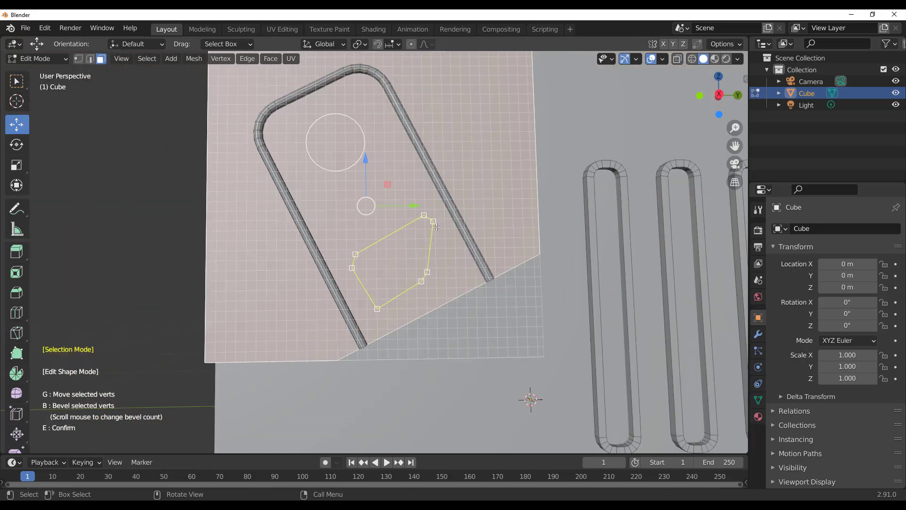
{"action": "middle_click_drag", "start_coordinate": [439, 247], "coordinate": [410, 336]}
{"action": "scroll", "coordinate": [419, 262], "scroll_direction": "up", "scroll_amount": 4}
{"action": "scroll", "coordinate": [474, 331], "scroll_direction": "up", "scroll_amount": 1}
{"action": "scroll", "coordinate": [474, 332], "scroll_direction": "down", "scroll_amount": 2}
{"action": "key", "text": "e"}
{"action": "scroll", "coordinate": [404, 290], "scroll_direction": "down", "scroll_amount": 1}
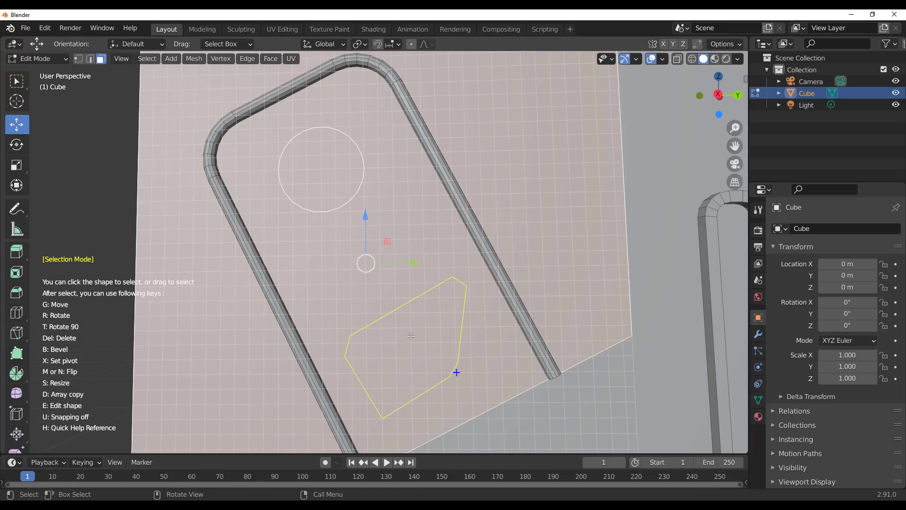
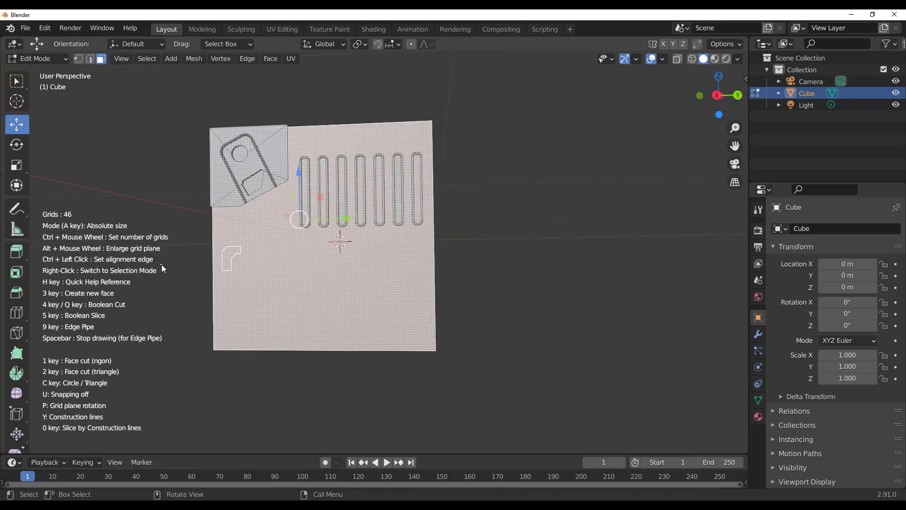
Array-copy the beveled L-shaped outline near the cube face's lower edge and flip the copy vertically
{"action": "scroll", "coordinate": [161, 265], "scroll_direction": "up", "scroll_amount": 3}
{"action": "middle_click_drag", "start_coordinate": [162, 264], "coordinate": [356, 262], "text": "shift"}
{"action": "scroll", "coordinate": [356, 262], "scroll_direction": "up", "scroll_amount": 7}
{"action": "scroll", "coordinate": [356, 266], "scroll_direction": "down", "scroll_amount": 2}
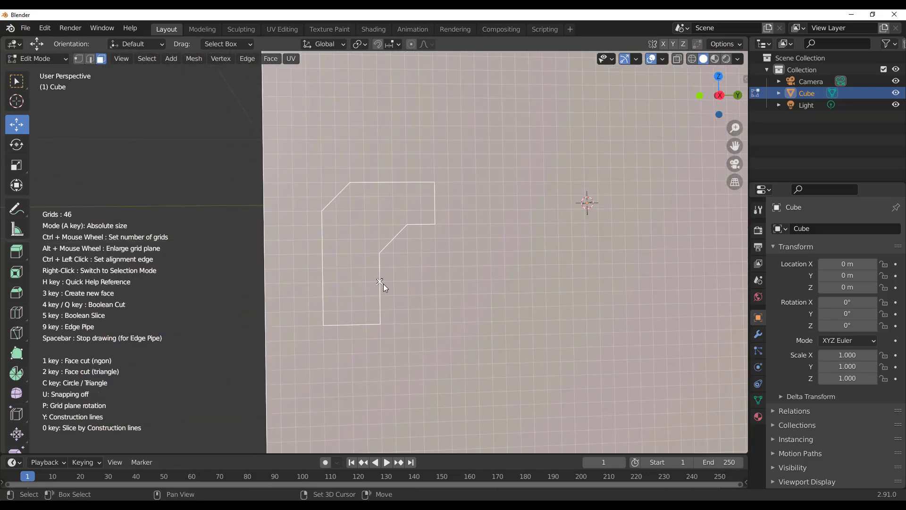
{"action": "right_click", "coordinate": [342, 217]}
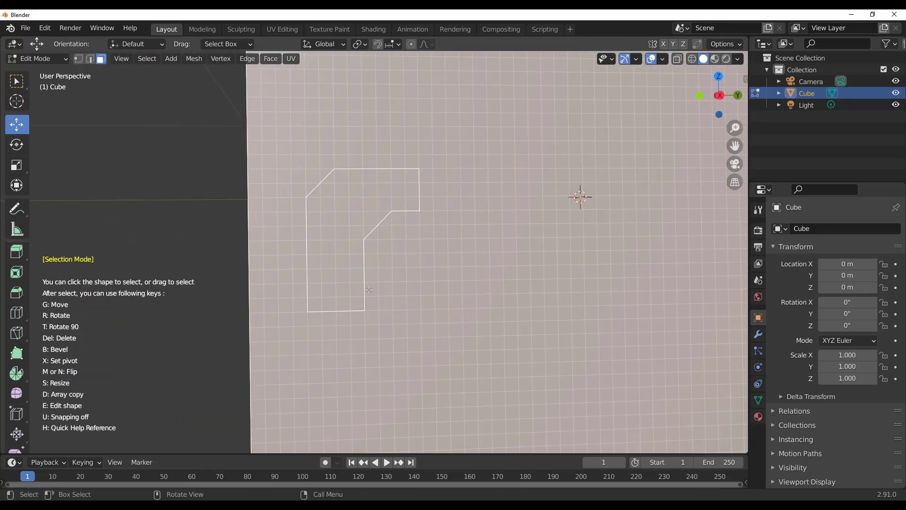
{"action": "left_click", "coordinate": [364, 244]}
{"action": "scroll", "coordinate": [354, 217], "scroll_direction": "down", "scroll_amount": 2}
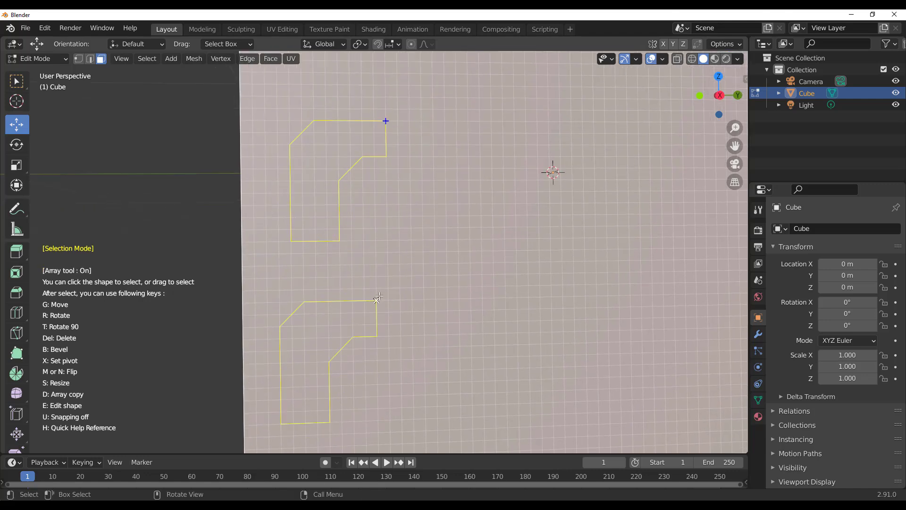
{"action": "left_click", "coordinate": [387, 314]}
{"action": "scroll", "coordinate": [388, 314], "scroll_direction": "down", "scroll_amount": 4}
{"action": "middle_click_drag", "start_coordinate": [419, 315], "coordinate": [369, 286], "text": "shift"}
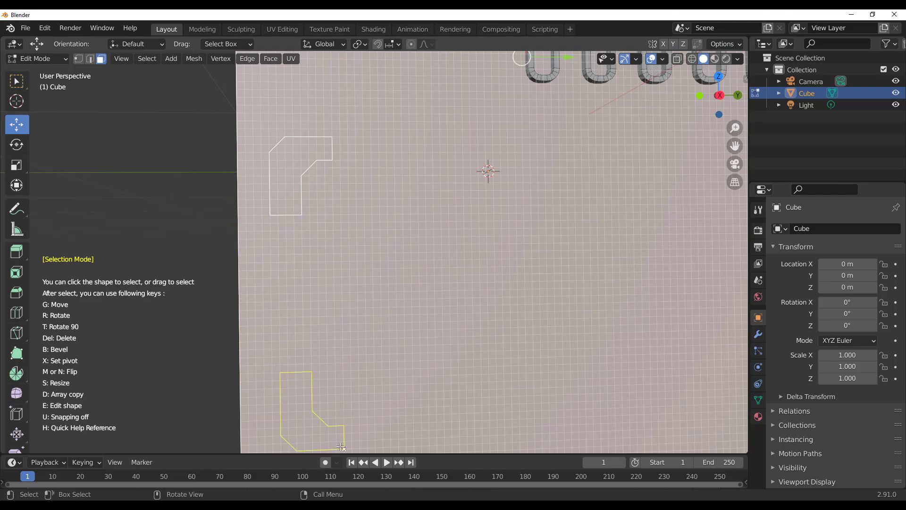
Copy both L-shaped outlines sideways as horizontally flipped copies, and array-copy all four across the face to make eight
{"action": "scroll", "coordinate": [341, 433], "scroll_direction": "down", "scroll_amount": 2}
{"action": "middle_click_drag", "start_coordinate": [341, 252], "coordinate": [231, 243], "text": "shift"}
{"action": "key", "text": "a"}
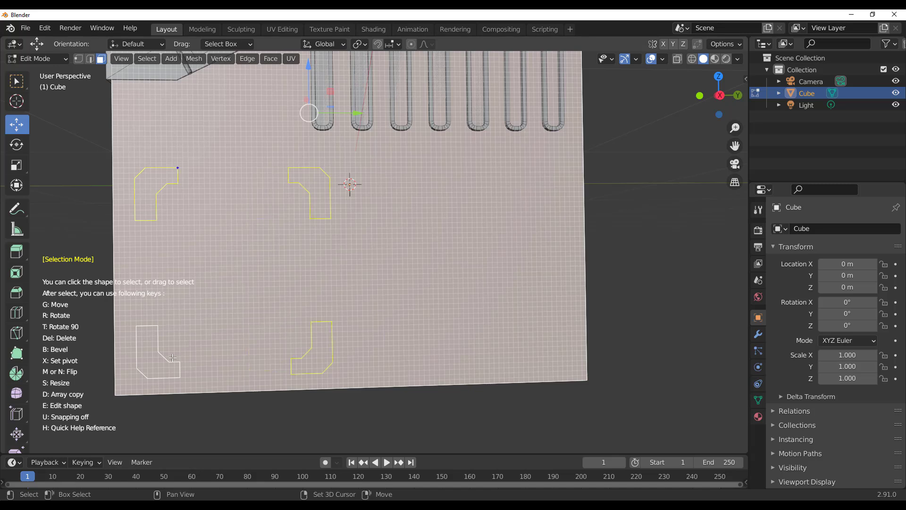
{"action": "scroll", "coordinate": [166, 361], "scroll_direction": "down", "scroll_amount": 2}
{"action": "middle_click_drag", "start_coordinate": [346, 315], "coordinate": [246, 331], "text": "shift"}
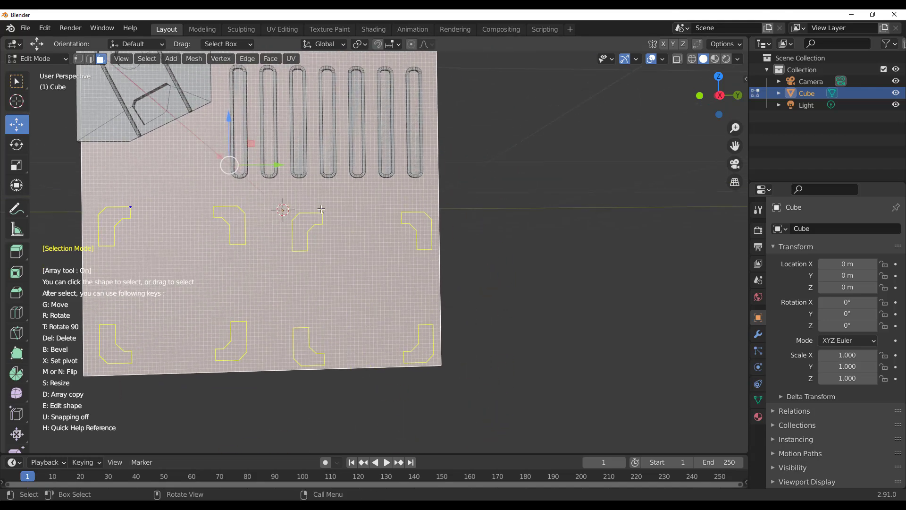
Apply Boolean Cut to the eight L-shaped outlines, and change the operation to Edge Pipe
{"action": "mouse_move", "coordinate": [321, 207]}
{"action": "middle_mouse_down"}
{"action": "mouse_move", "coordinate": [365, 273]}
{"action": "mouse_move", "coordinate": [447, 289]}
{"action": "mouse_move", "coordinate": [455, 318]}
{"action": "middle_mouse_up"}
{"action": "right_click", "coordinate": [426, 274]}
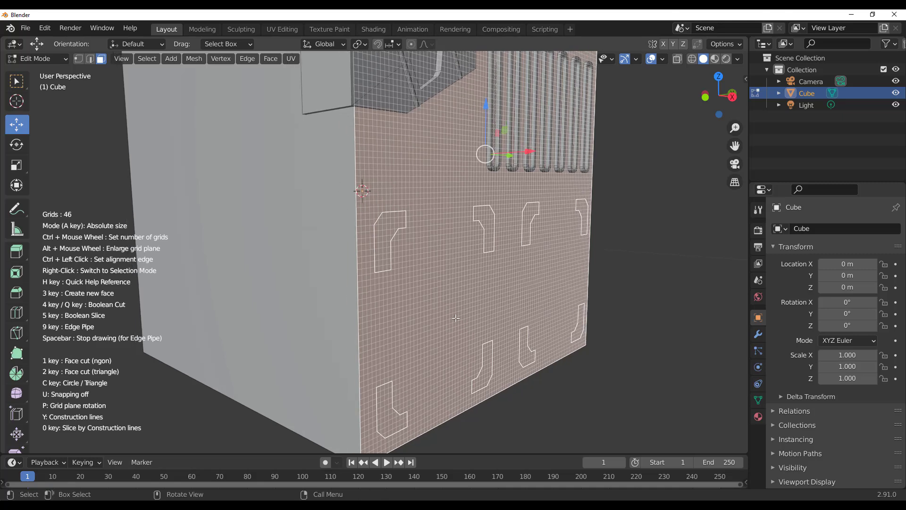
{"action": "key", "text": "4"}
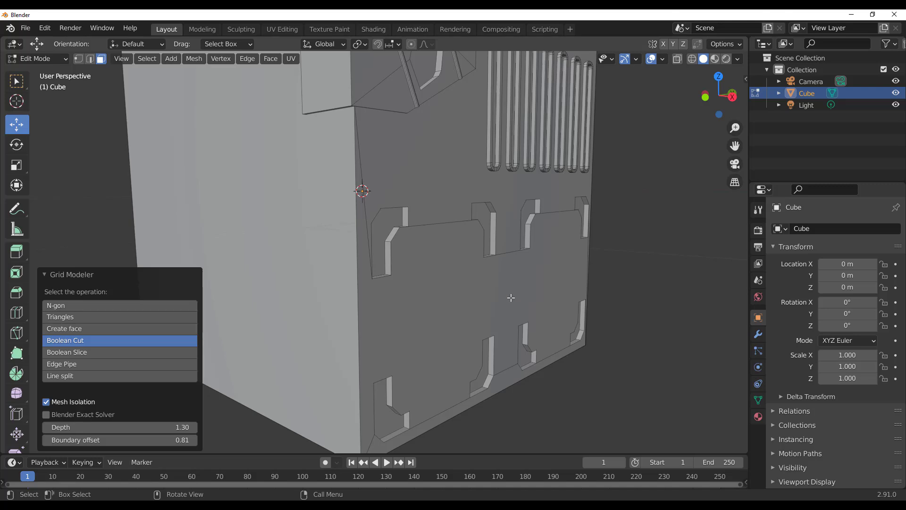
{"action": "middle_click_drag", "start_coordinate": [511, 298], "coordinate": [409, 295]}
{"action": "scroll", "coordinate": [475, 291], "scroll_direction": "up", "scroll_amount": 2}
{"action": "scroll", "coordinate": [409, 295], "scroll_direction": "down", "scroll_amount": 1}
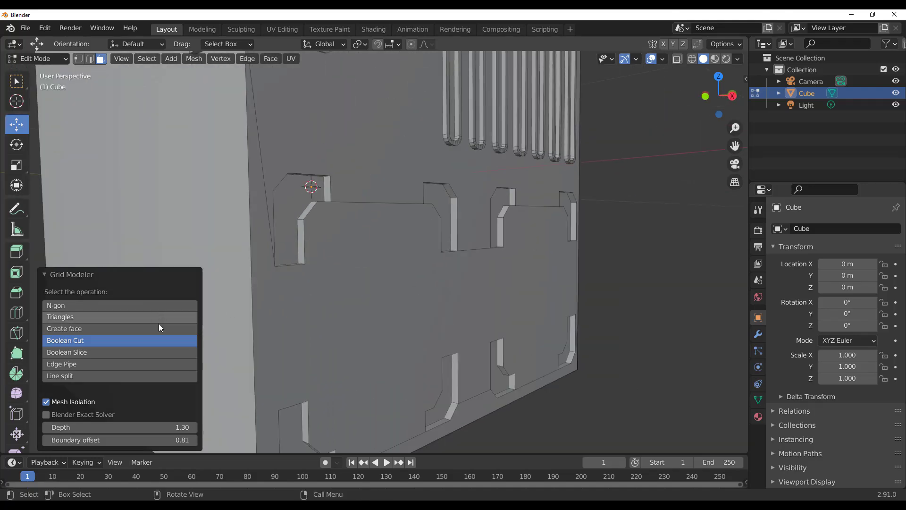
{"action": "left_click", "coordinate": [84, 365]}
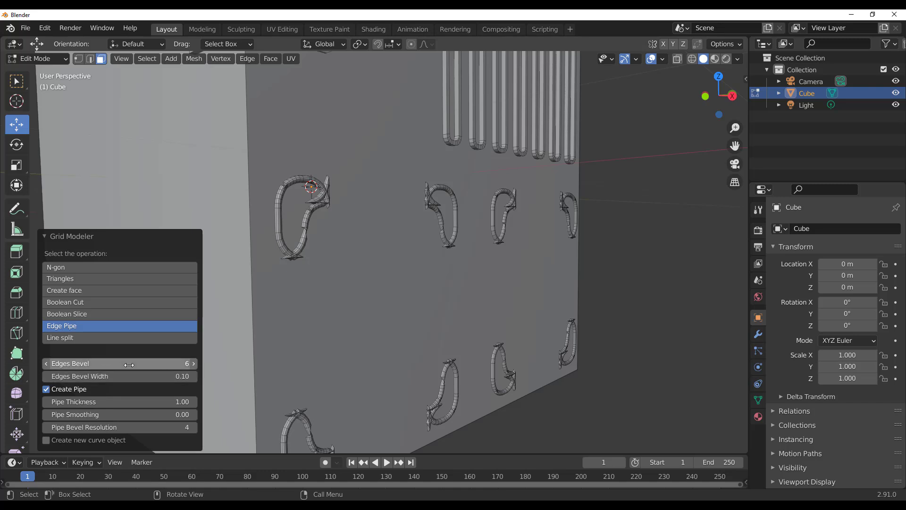
Set the edge pipe's Edges Bevel to 0, and change the operation on the L-shaped outlines to Boolean Slice
{"action": "left_click_drag", "start_coordinate": [129, 365], "coordinate": [119, 363]}
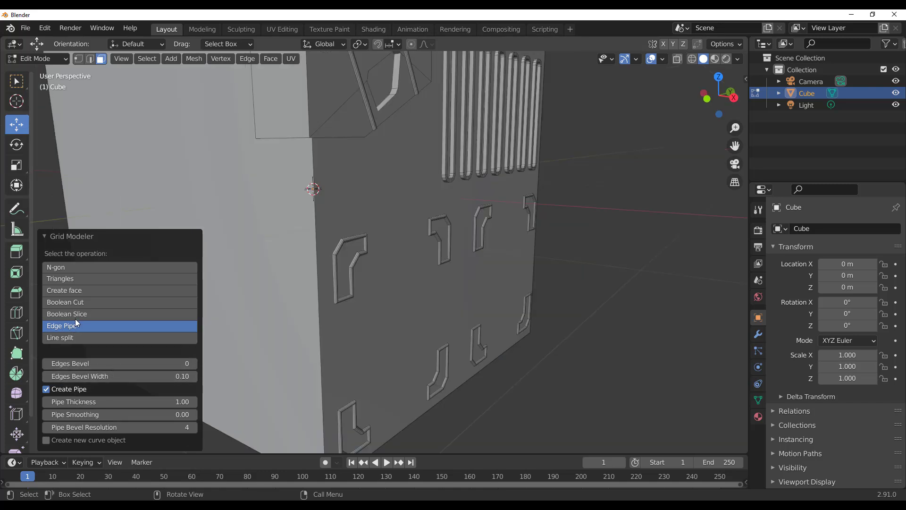
{"action": "left_click", "coordinate": [81, 314]}
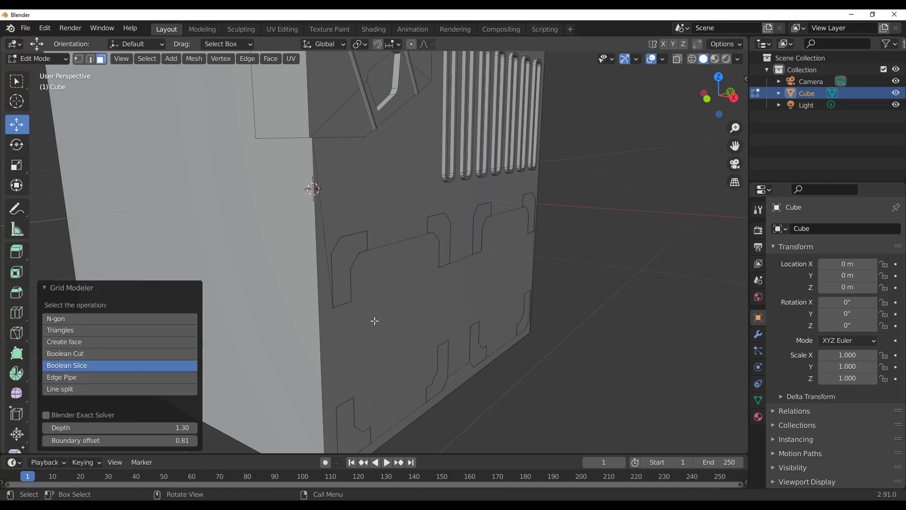
{"action": "middle_click_drag", "start_coordinate": [375, 321], "coordinate": [413, 296]}
Select all eight L-shaped slices on the cube face together with their linked geometry
{"action": "left_click", "coordinate": [410, 230]}
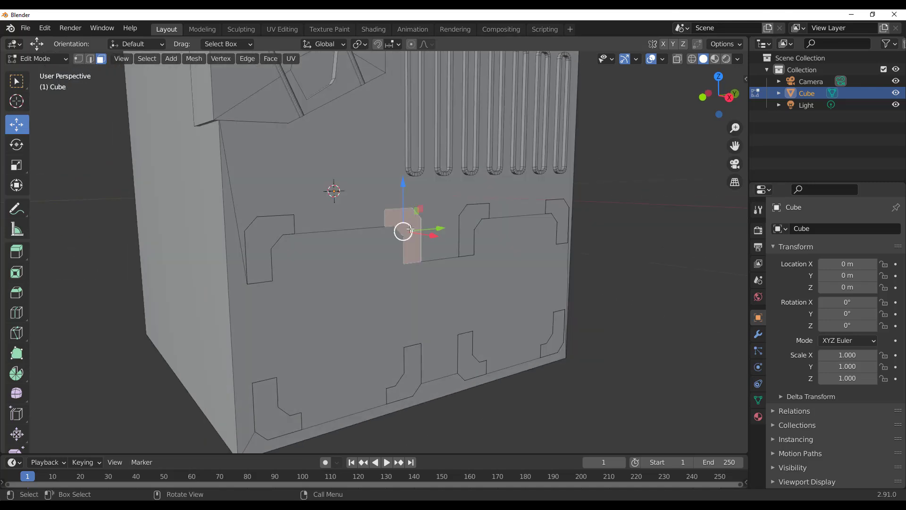
{"action": "left_click", "coordinate": [250, 246], "text": "shift"}
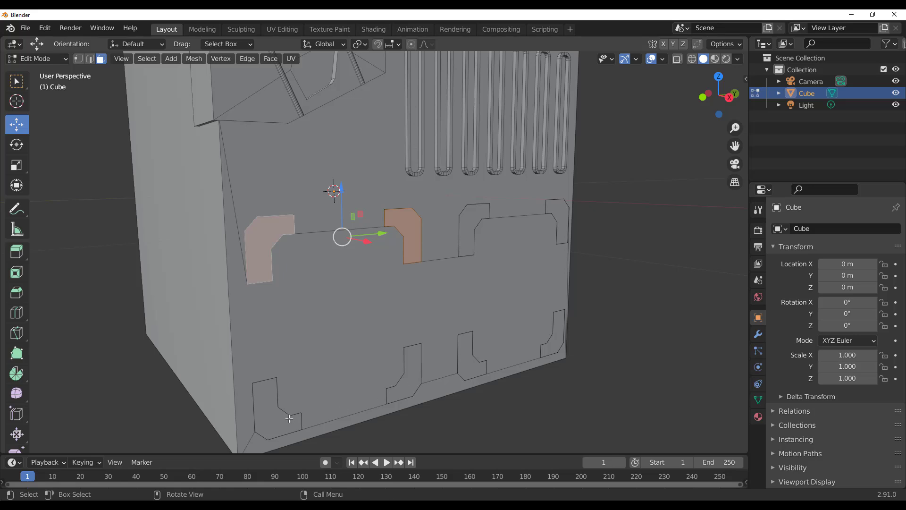
{"action": "left_click", "coordinate": [289, 418], "text": "shift"}
{"action": "left_click", "coordinate": [405, 374], "text": "shift"}
{"action": "left_click", "coordinate": [472, 228], "text": "shift"}
{"action": "left_click", "coordinate": [565, 210], "text": "shift"}
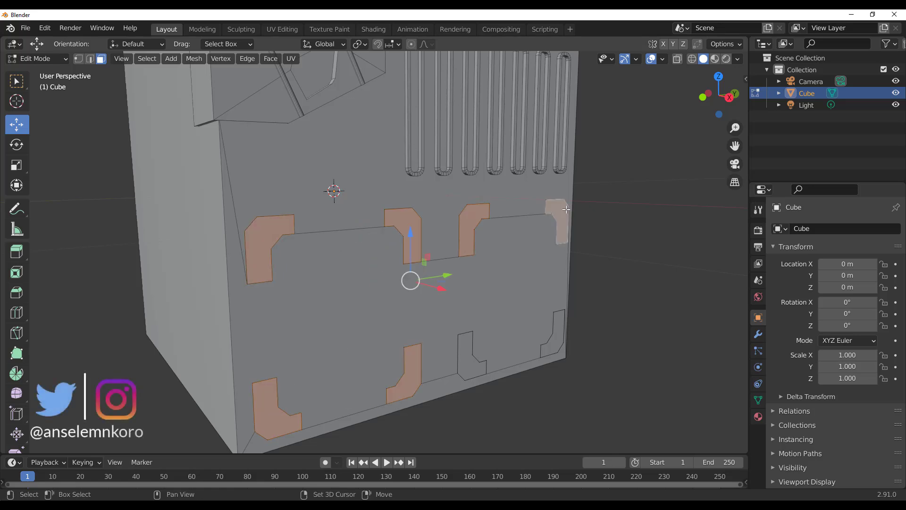
{"action": "left_click", "coordinate": [555, 355], "text": "shift"}
{"action": "left_click", "coordinate": [467, 365], "text": "shift"}
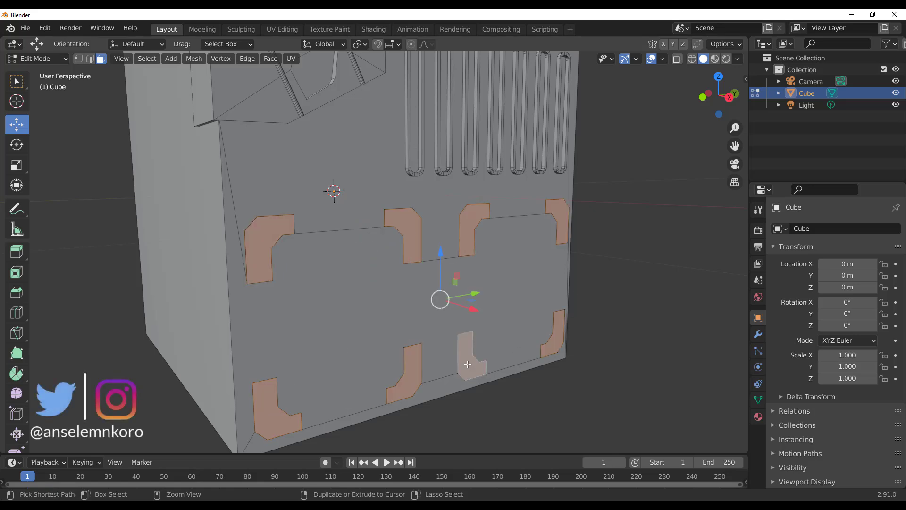
{"action": "key", "text": "ctrl+l"}
{"action": "middle_click_drag", "start_coordinate": [420, 360], "coordinate": [482, 300]}
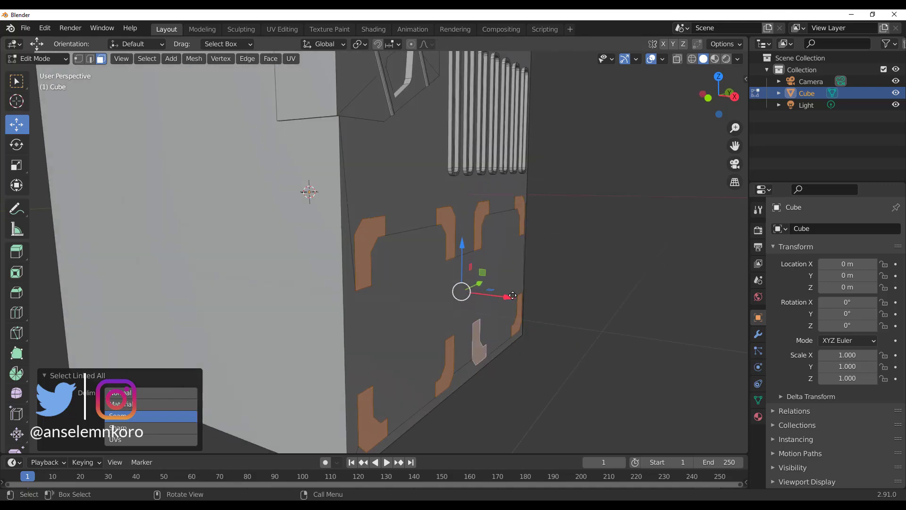
Move the selected L-shaped pieces outward along the X axis so they protrude from the cube face
{"action": "mouse_move", "coordinate": [513, 295]}
{"action": "left_mouse_down"}
{"action": "mouse_move", "coordinate": [616, 308]}
{"action": "mouse_move", "coordinate": [485, 269]}
{"action": "mouse_move", "coordinate": [511, 284]}
{"action": "left_mouse_up"}
{"action": "scroll", "coordinate": [491, 276], "scroll_direction": "down", "scroll_amount": 4}
{"action": "middle_click_drag", "start_coordinate": [444, 257], "coordinate": [388, 260]}
{"action": "scroll", "coordinate": [351, 302], "scroll_direction": "up", "scroll_amount": 3}
{"action": "middle_click_drag", "start_coordinate": [395, 310], "coordinate": [355, 304]}
Try to draw a Grid Modeler outline on the cube's slotted side and apply Boolean Cut to it
{"action": "left_click", "coordinate": [425, 208]}
{"action": "middle_click_drag", "start_coordinate": [439, 155], "coordinate": [495, 245], "text": "shift"}
{"action": "scroll", "coordinate": [401, 231], "scroll_direction": "up", "scroll_amount": 3}
{"action": "key", "text": "shift+g"}
{"action": "left_click", "coordinate": [416, 323]}
{"action": "left_click", "coordinate": [413, 223]}
{"action": "key", "text": "q"}
Draw a Grid Modeler rectangle on the large face between four L-shaped pieces, and switch to selection mode
{"action": "middle_click_drag", "start_coordinate": [556, 231], "coordinate": [415, 229]}
{"action": "left_click", "coordinate": [414, 229]}
{"action": "key", "text": "shift+g"}
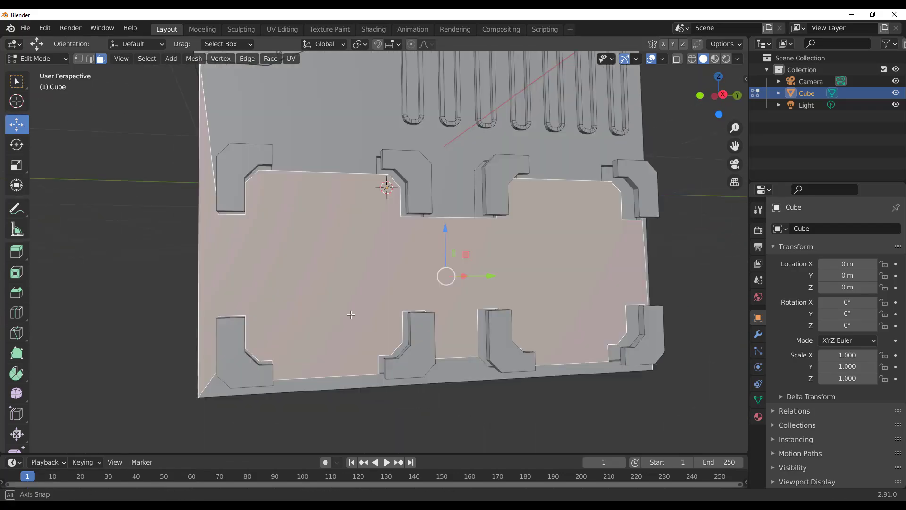
{"action": "scroll", "coordinate": [367, 319], "scroll_direction": "up", "scroll_amount": 2}
{"action": "left_click", "coordinate": [355, 191]}
{"action": "left_click", "coordinate": [497, 330]}
{"action": "right_click", "coordinate": [496, 330]}
{"action": "middle_click_drag", "start_coordinate": [497, 330], "coordinate": [429, 372]}
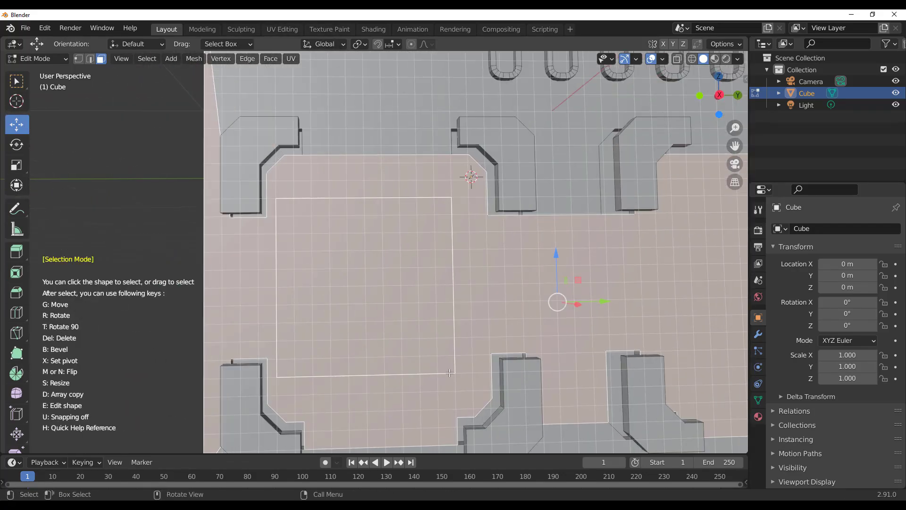
Move the rectangle between the four L-shaped pieces, and bevel its corners in shape editing
{"action": "left_click", "coordinate": [451, 372]}
{"action": "key", "text": "g"}
{"action": "key", "text": "e"}
{"action": "middle_click_drag", "start_coordinate": [283, 293], "coordinate": [399, 283]}
{"action": "key", "text": "b"}
{"action": "key", "text": "e"}
Array-copy the beveled rectangle between the other L-shaped pieces, and apply the n-gon face cut
{"action": "key", "text": "d"}
{"action": "key", "text": "1"}
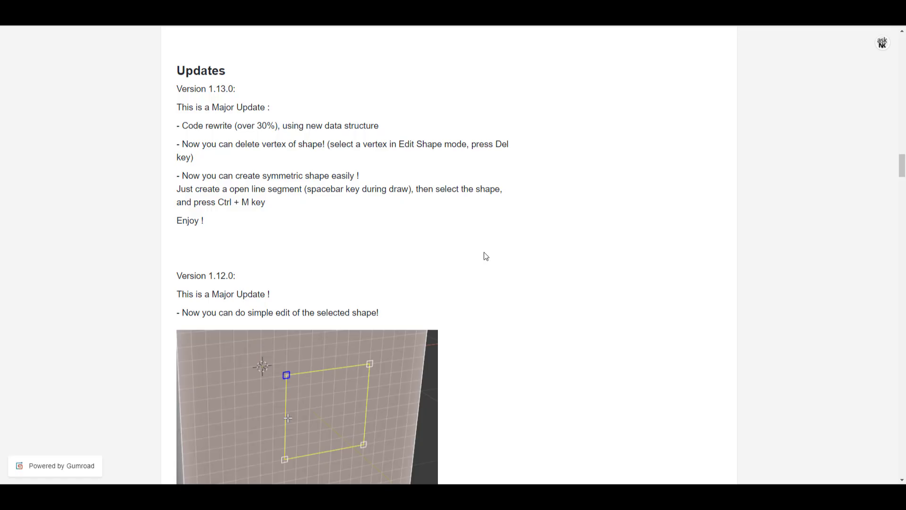
Switch to the Grid Modeler Gumroad page in the browser and review its version updates and feature list
{"action": "scroll", "coordinate": [556, 323], "scroll_direction": "down", "scroll_amount": 1}
{"action": "scroll", "coordinate": [555, 323], "scroll_direction": "up", "scroll_amount": 1}
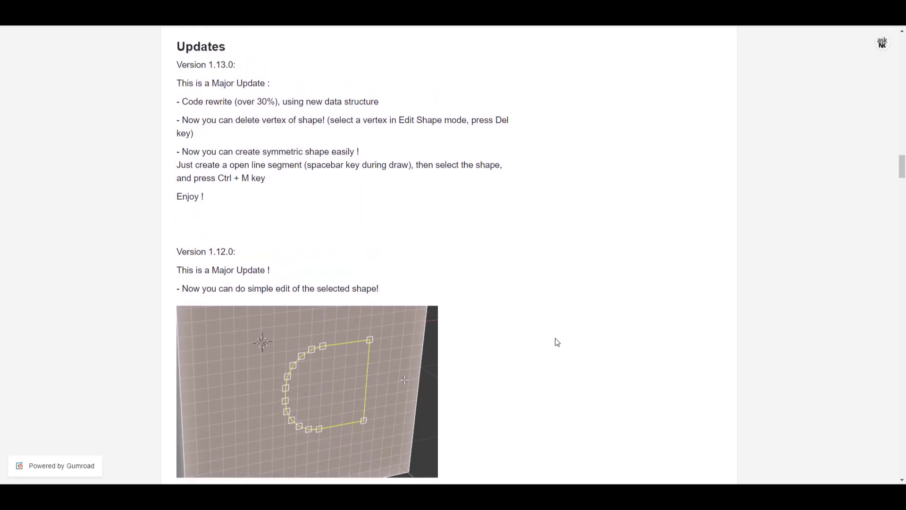
{"action": "scroll", "coordinate": [554, 340], "scroll_direction": "down", "scroll_amount": 10}
{"action": "scroll", "coordinate": [552, 334], "scroll_direction": "down", "scroll_amount": 1}
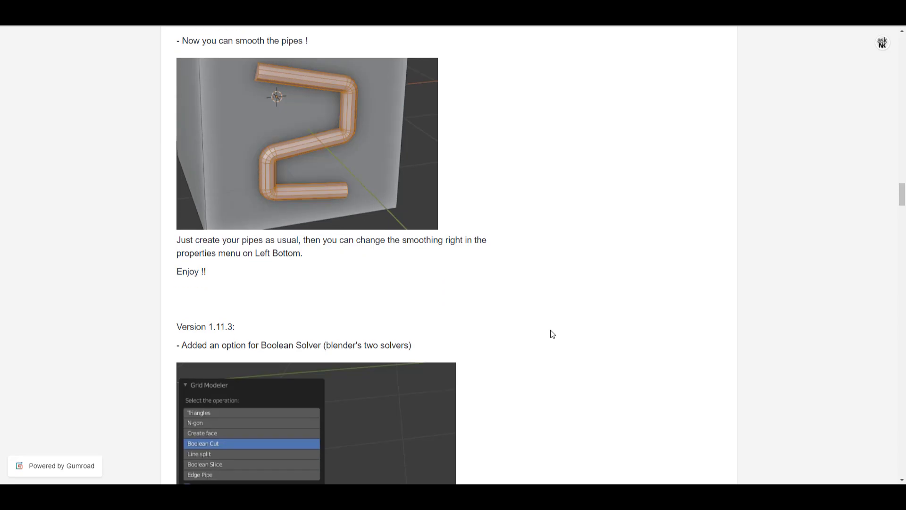
{"action": "scroll", "coordinate": [552, 333], "scroll_direction": "up", "scroll_amount": 2}
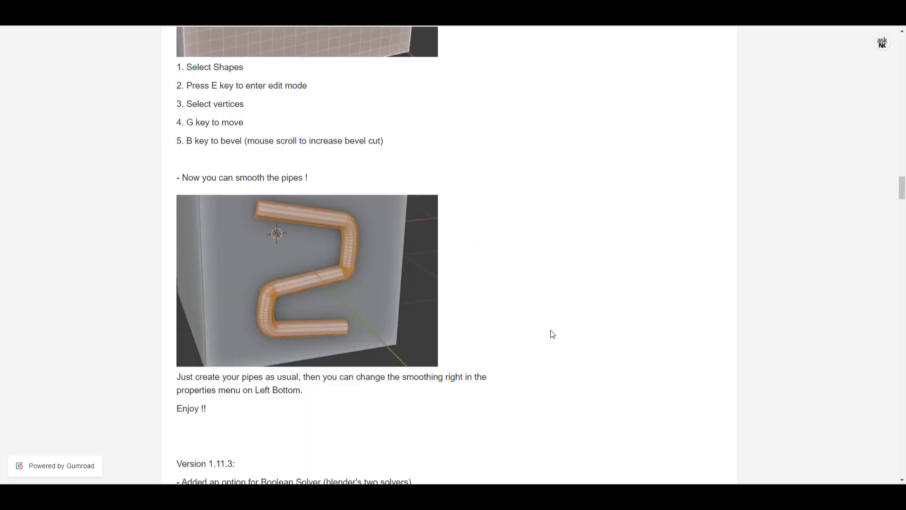
{"action": "scroll", "coordinate": [465, 279], "scroll_direction": "down", "scroll_amount": 1}
{"action": "scroll", "coordinate": [464, 280], "scroll_direction": "down", "scroll_amount": 6}
{"action": "scroll", "coordinate": [542, 159], "scroll_direction": "up", "scroll_amount": 20}
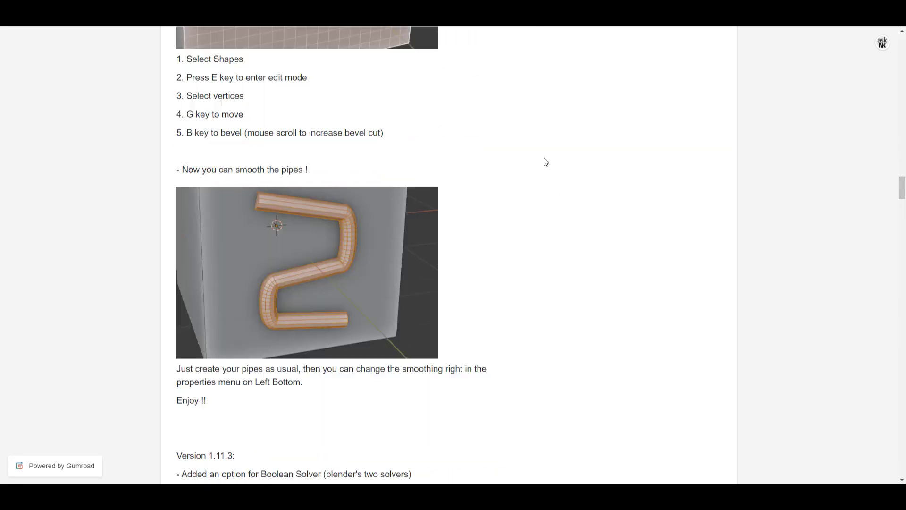
{"action": "scroll", "coordinate": [539, 253], "scroll_direction": "up", "scroll_amount": 3}
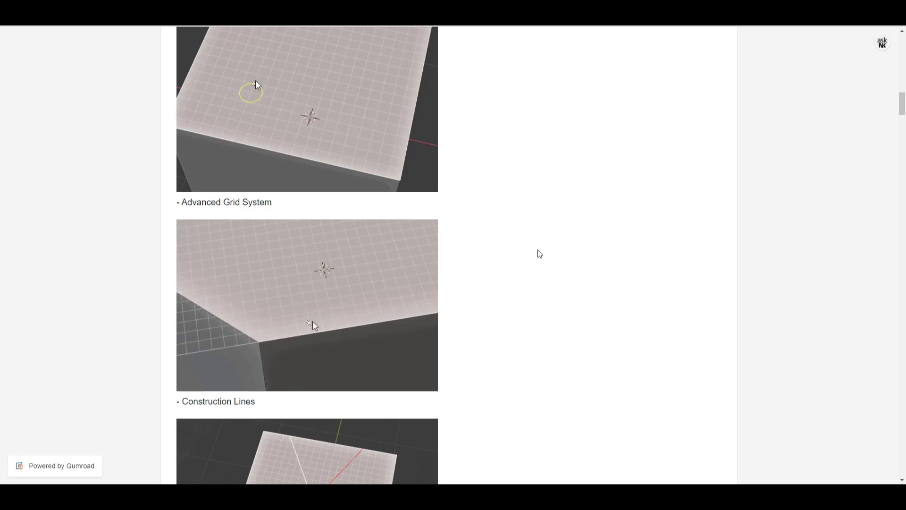
{"action": "scroll", "coordinate": [636, 31], "scroll_direction": "up", "scroll_amount": 10}
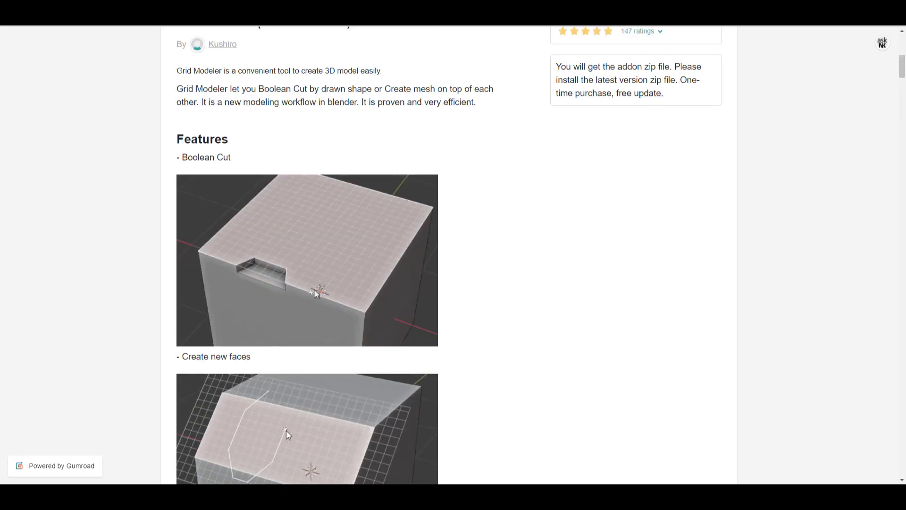
{"action": "scroll", "coordinate": [670, 30], "scroll_direction": "up", "scroll_amount": 4}
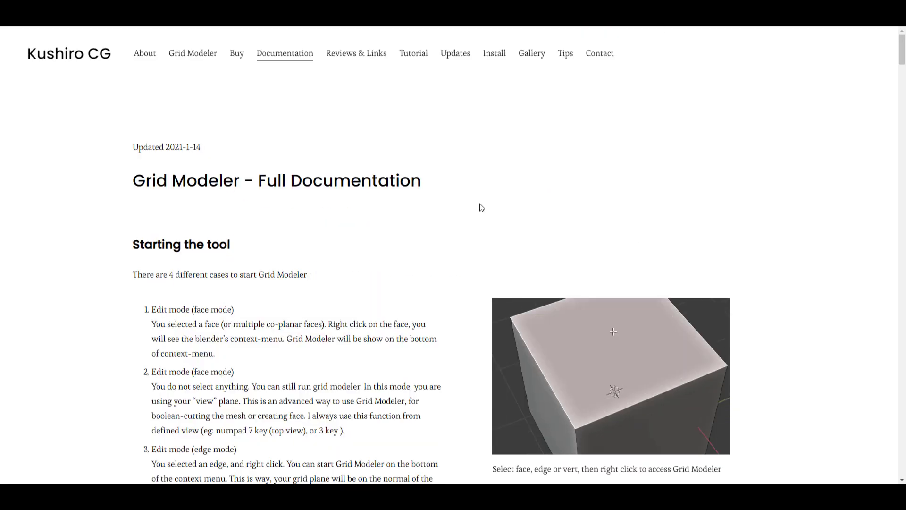
Review the operations and their shortcut keys in the Grid Modeler full documentation
{"action": "scroll", "coordinate": [475, 135], "scroll_direction": "down", "scroll_amount": 15}
{"action": "scroll", "coordinate": [475, 134], "scroll_direction": "down", "scroll_amount": 20}
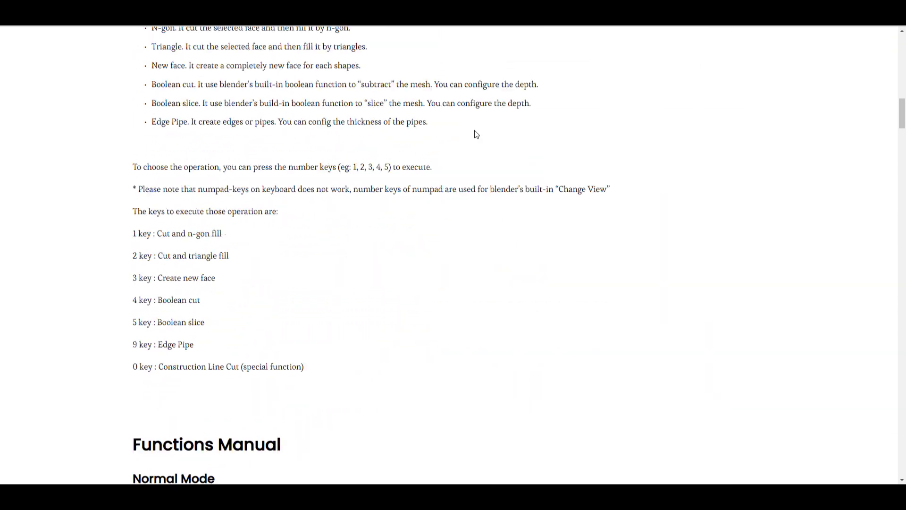
{"action": "scroll", "coordinate": [494, 149], "scroll_direction": "down", "scroll_amount": 8}
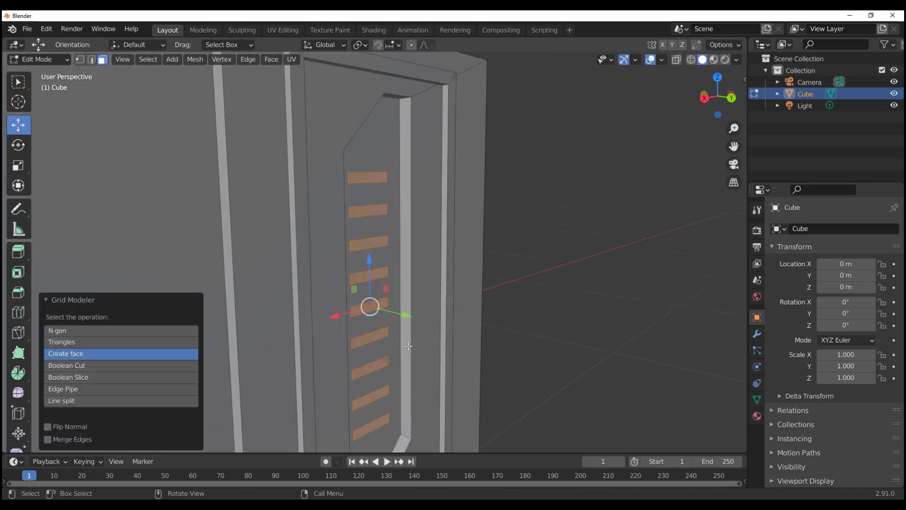
{"action": "left_click", "coordinate": [327, 270]}
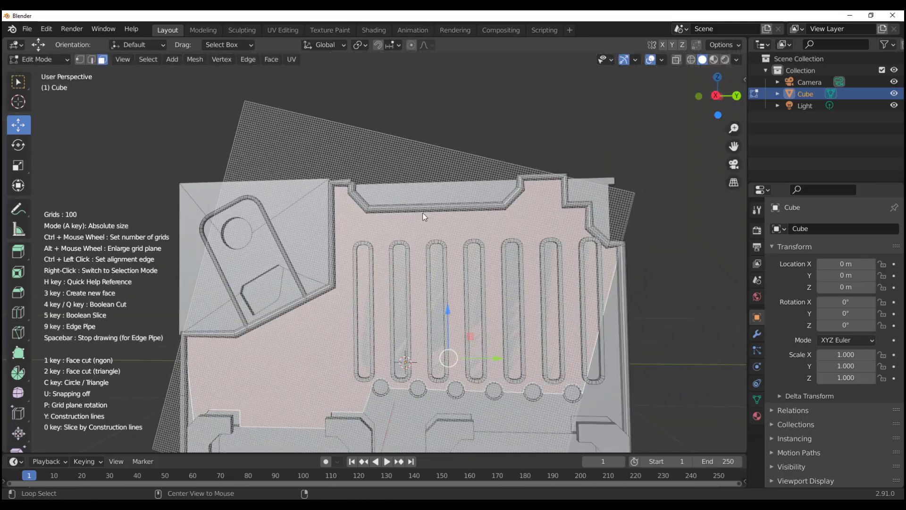
{"action": "scroll", "coordinate": [422, 212], "scroll_direction": "up", "scroll_amount": 6}
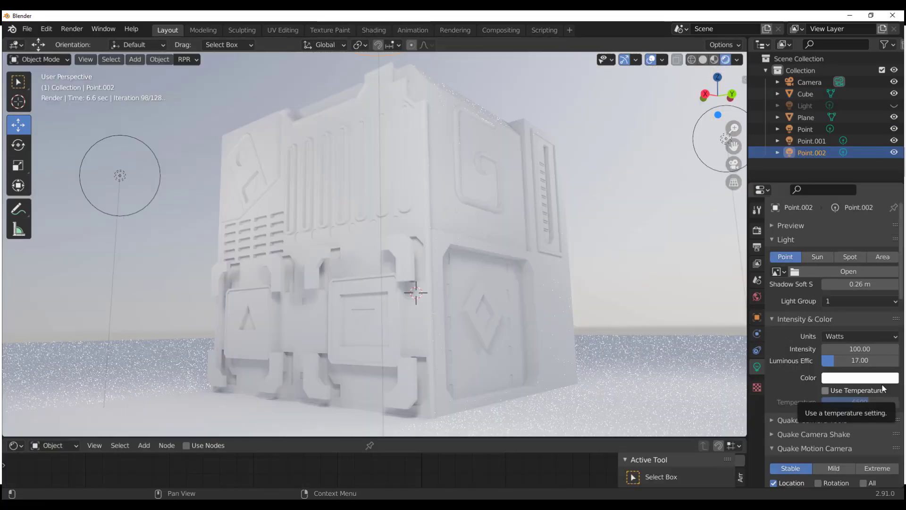
Enable a color temperature of 2512 for the Point.002 light, and move the Point.001 light up about 0.06 m
{"action": "left_click", "coordinate": [839, 389]}
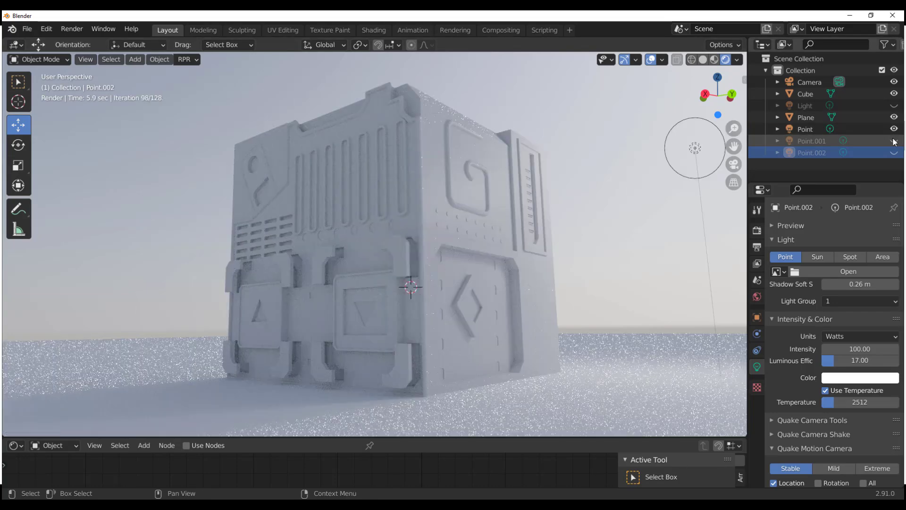
{"action": "left_click", "coordinate": [811, 141]}
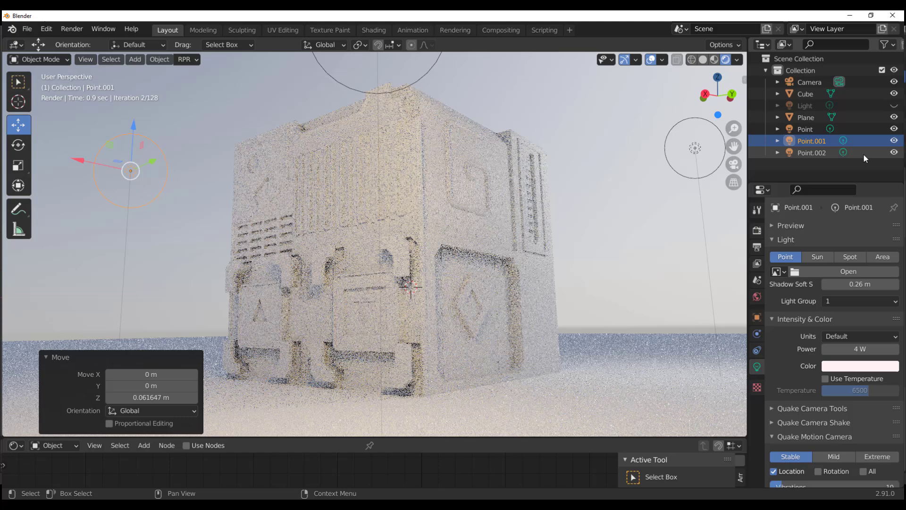
Set the Point.002 light's units to Default, and toggle the Plane's visibility off and back on
{"action": "left_click", "coordinate": [862, 152]}
{"action": "left_click", "coordinate": [859, 336]}
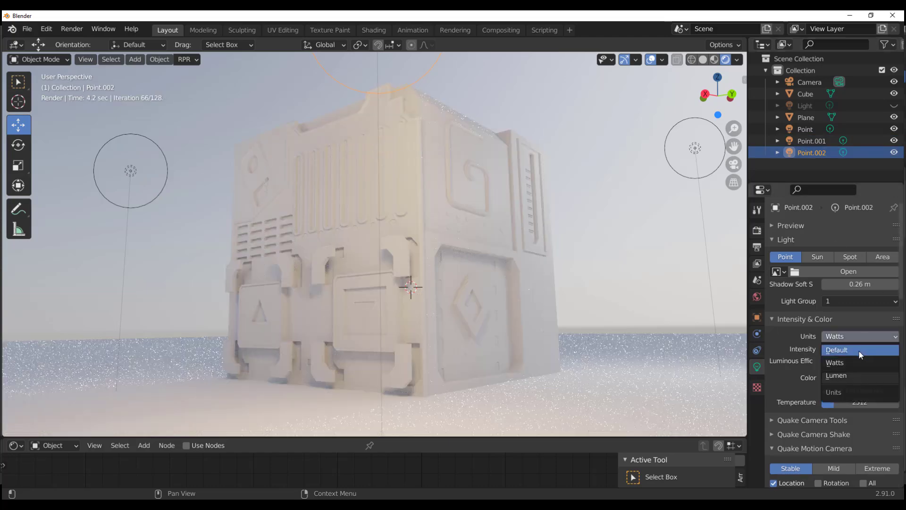
{"action": "left_click", "coordinate": [859, 352]}
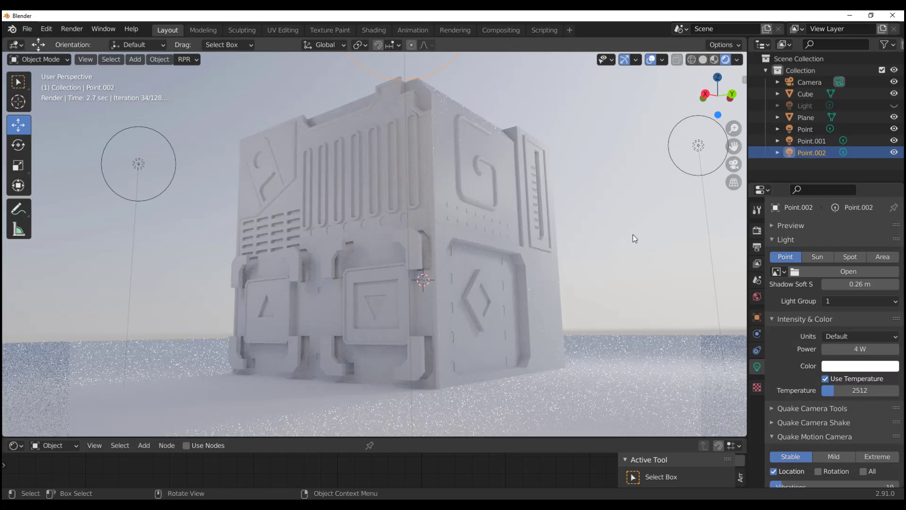
{"action": "left_click", "coordinate": [893, 117]}
{"action": "left_click", "coordinate": [893, 117]}
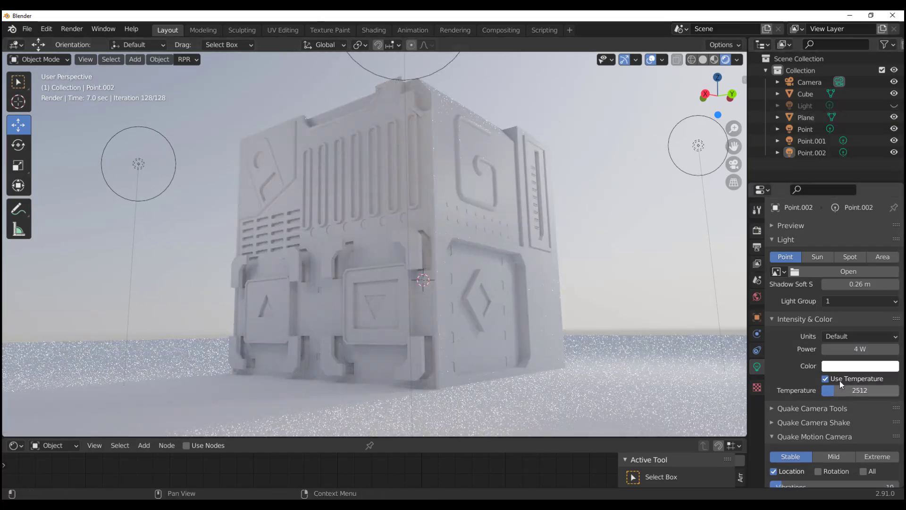